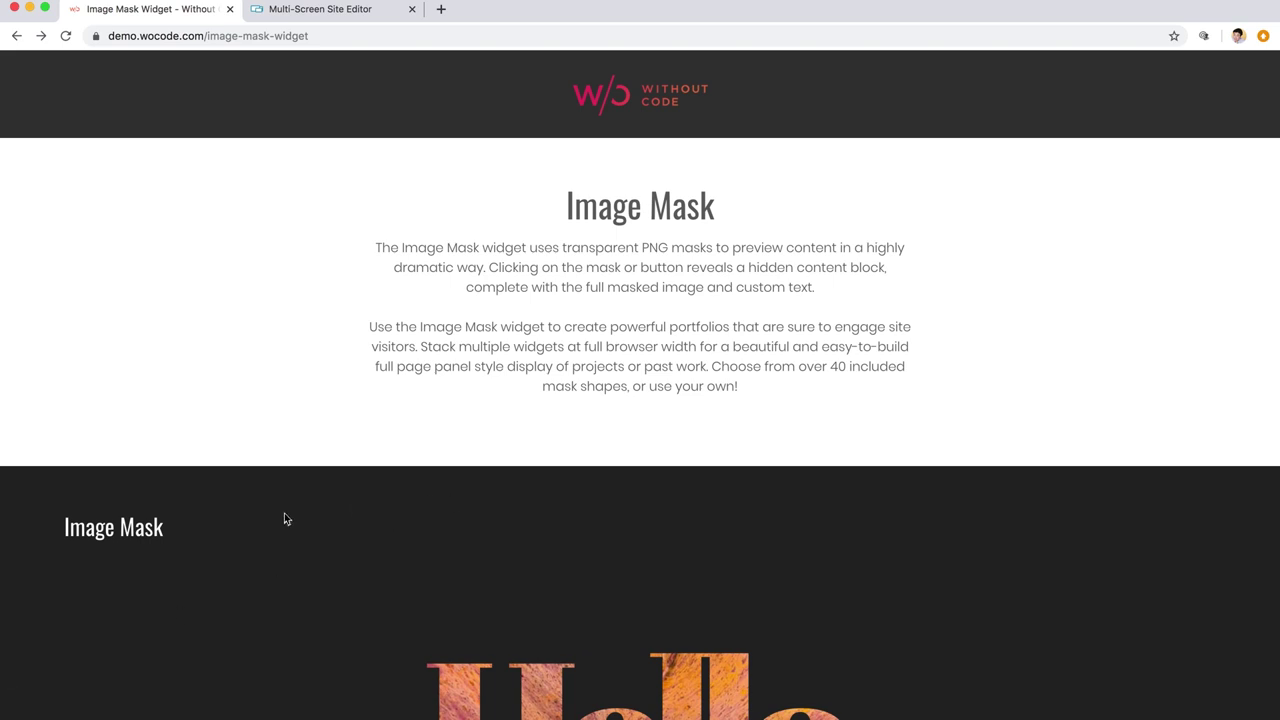
Expand the Hello mask into its full image, then close it back to the mask
scroll(284, 514, "down", 5)
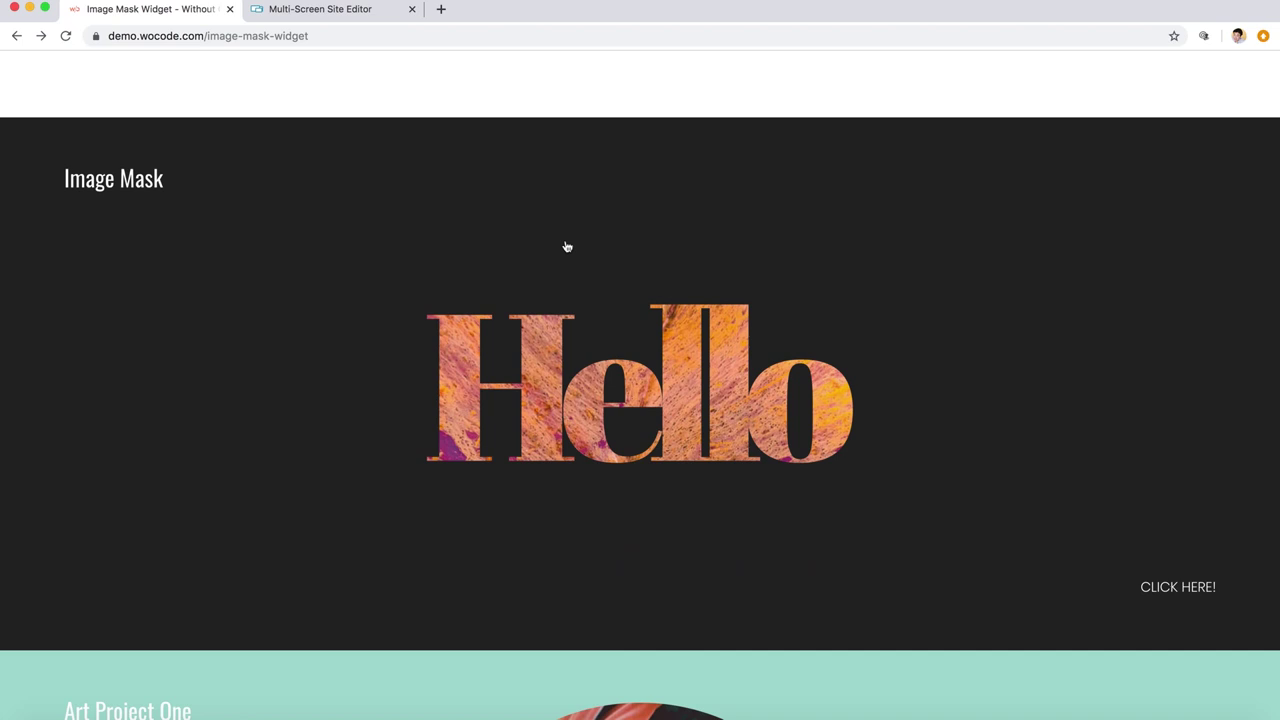
scroll(572, 252, "down", 1)
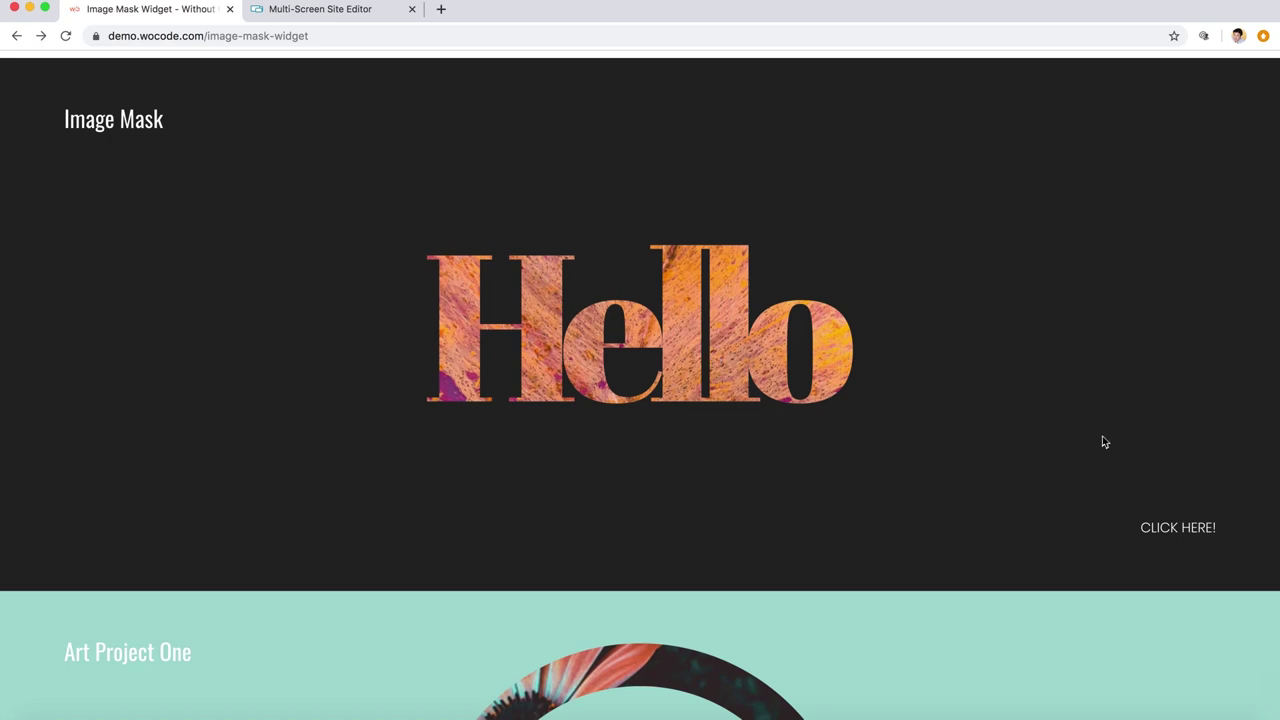
left_click(1173, 528)
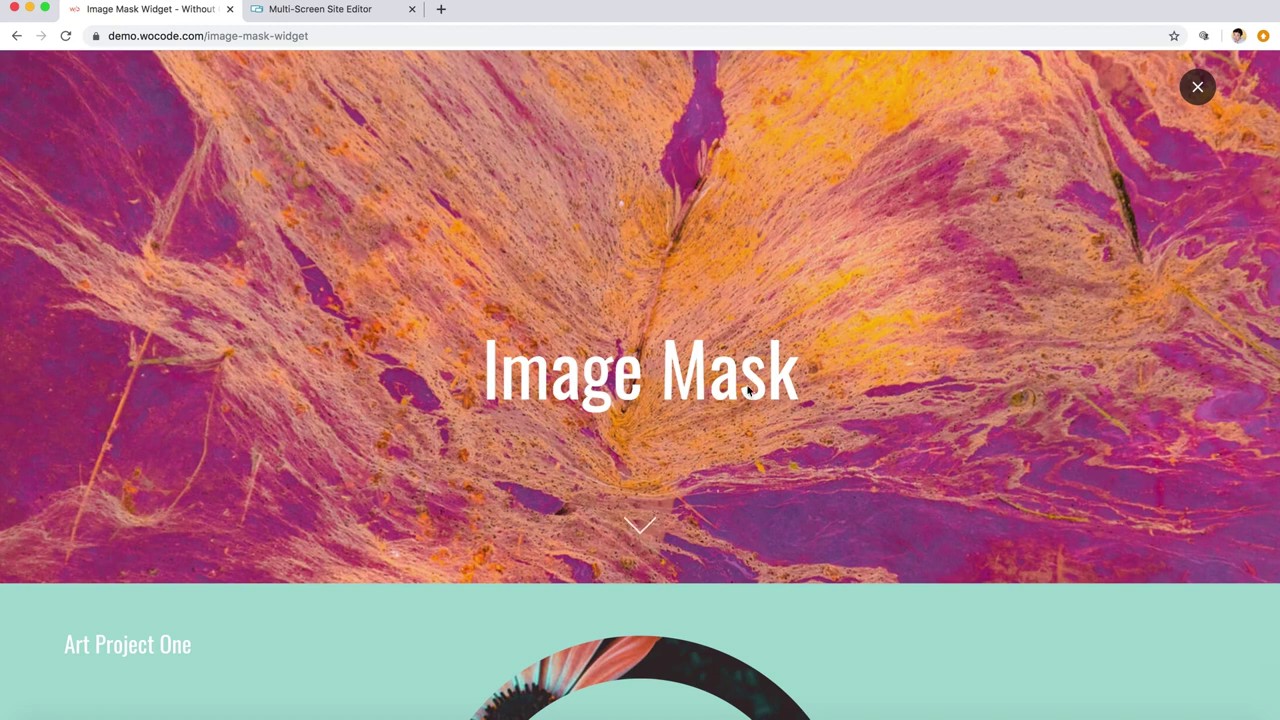
scroll(745, 395, "down", 5)
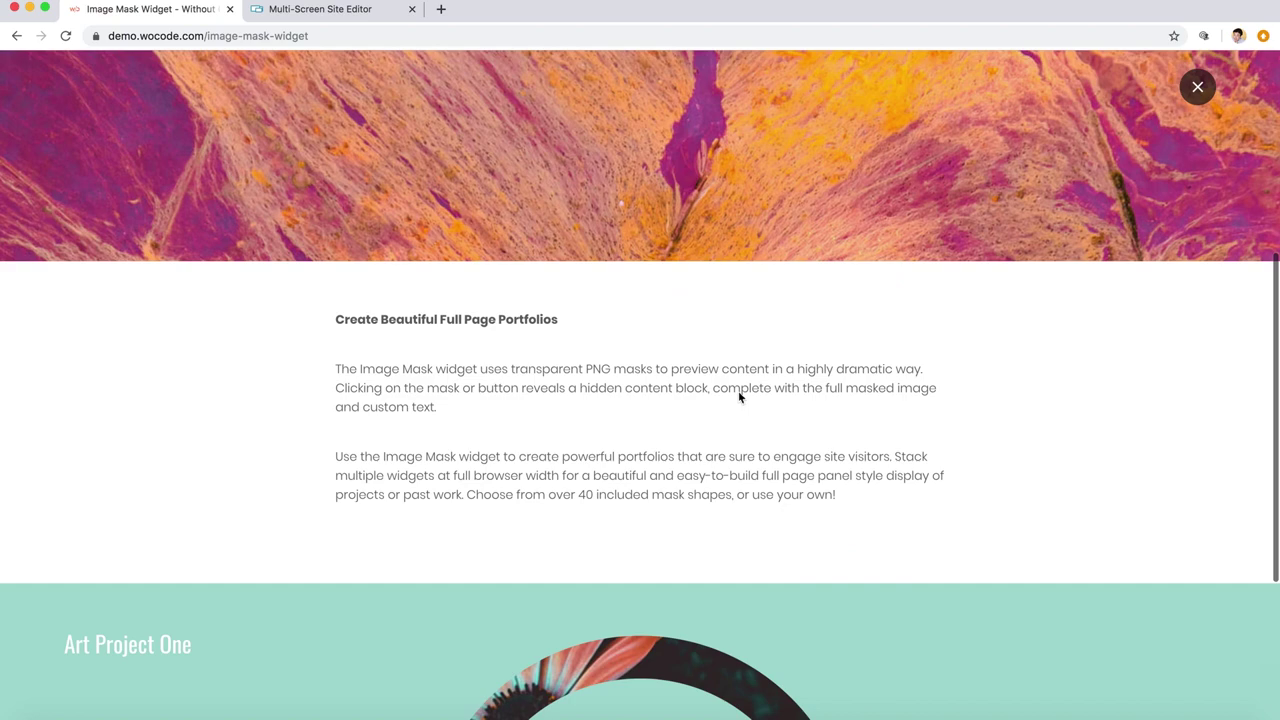
scroll(740, 397, "up", 5)
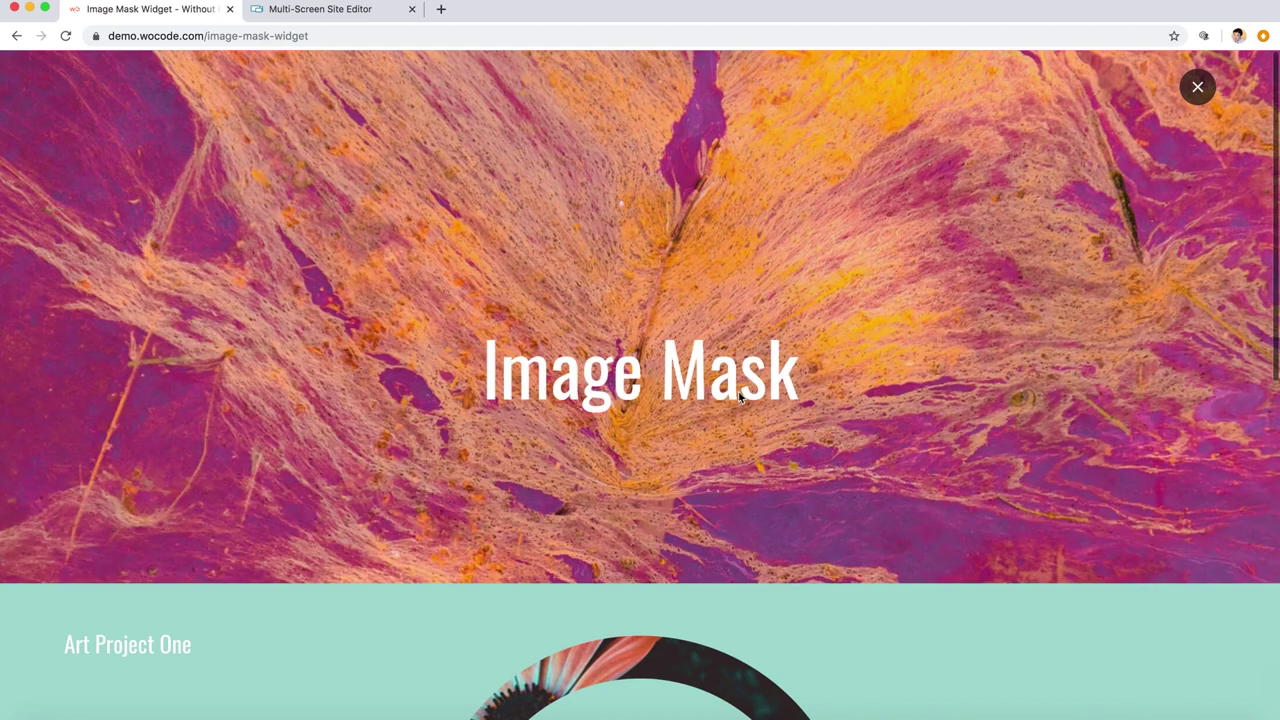
left_click(1196, 87)
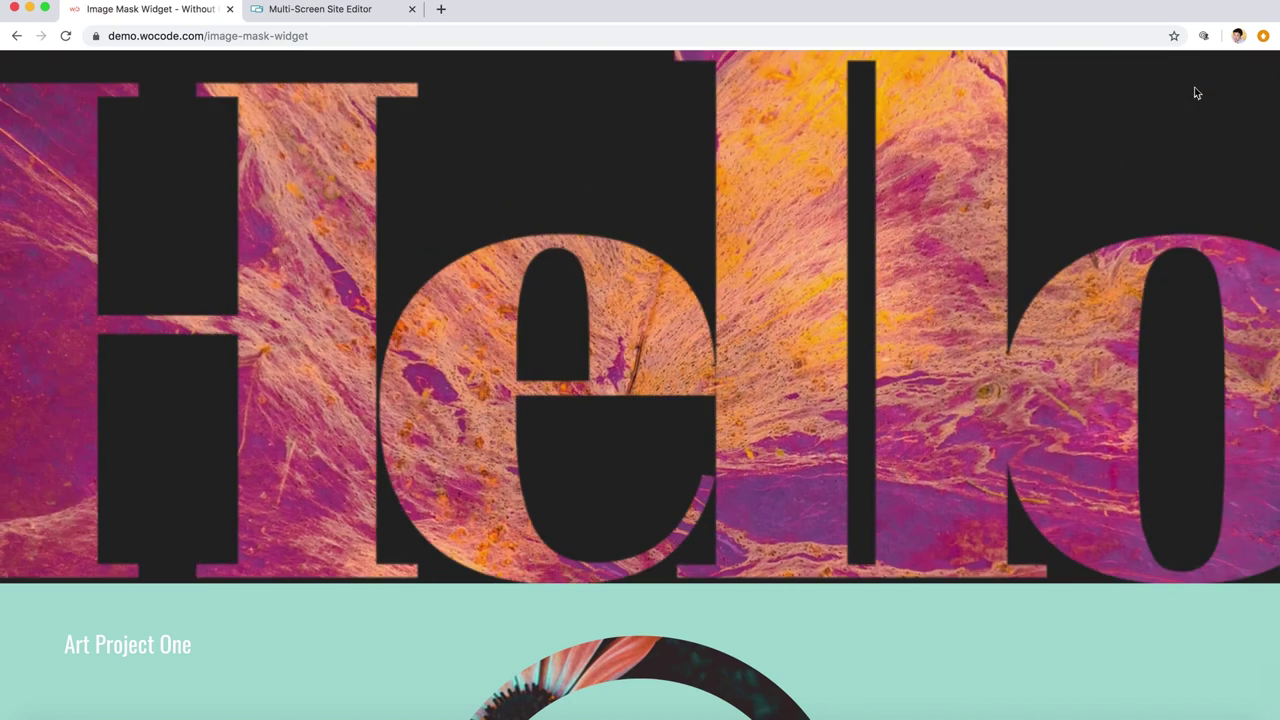
Expand and collapse the Art Project One ring mask and the Art Project Two square mask
scroll(680, 399, "down", 5)
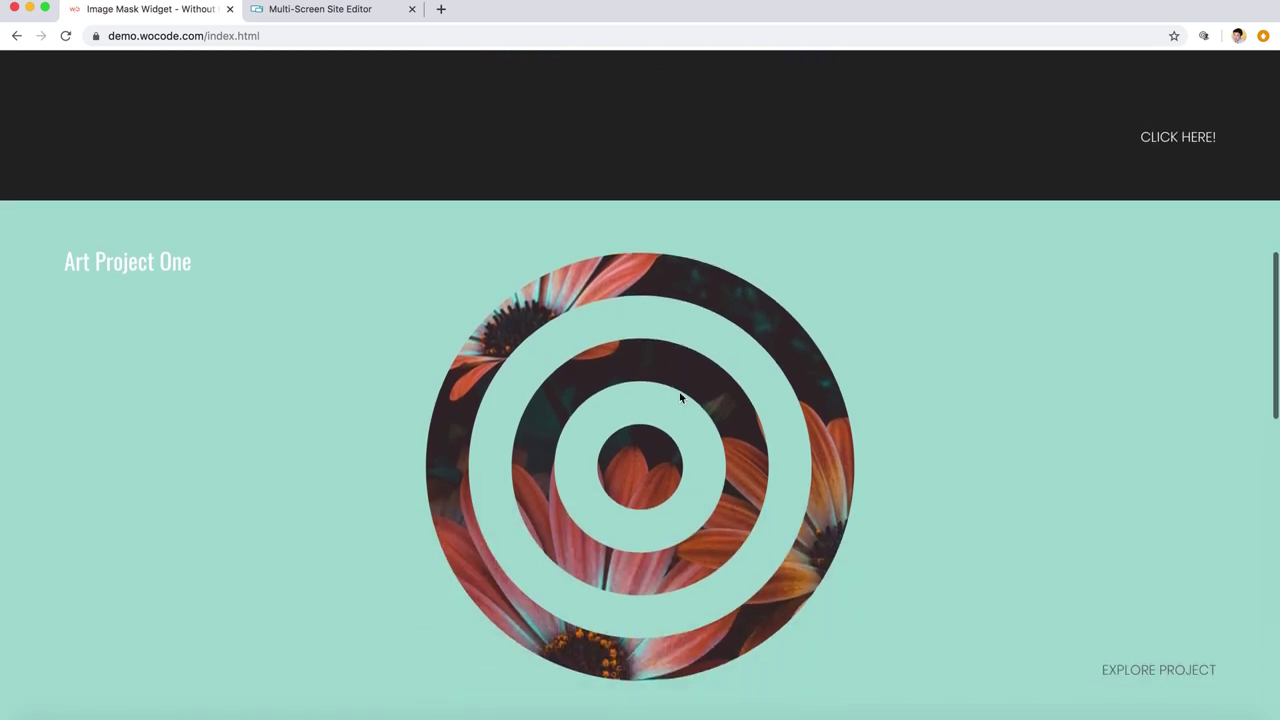
left_click(640, 425)
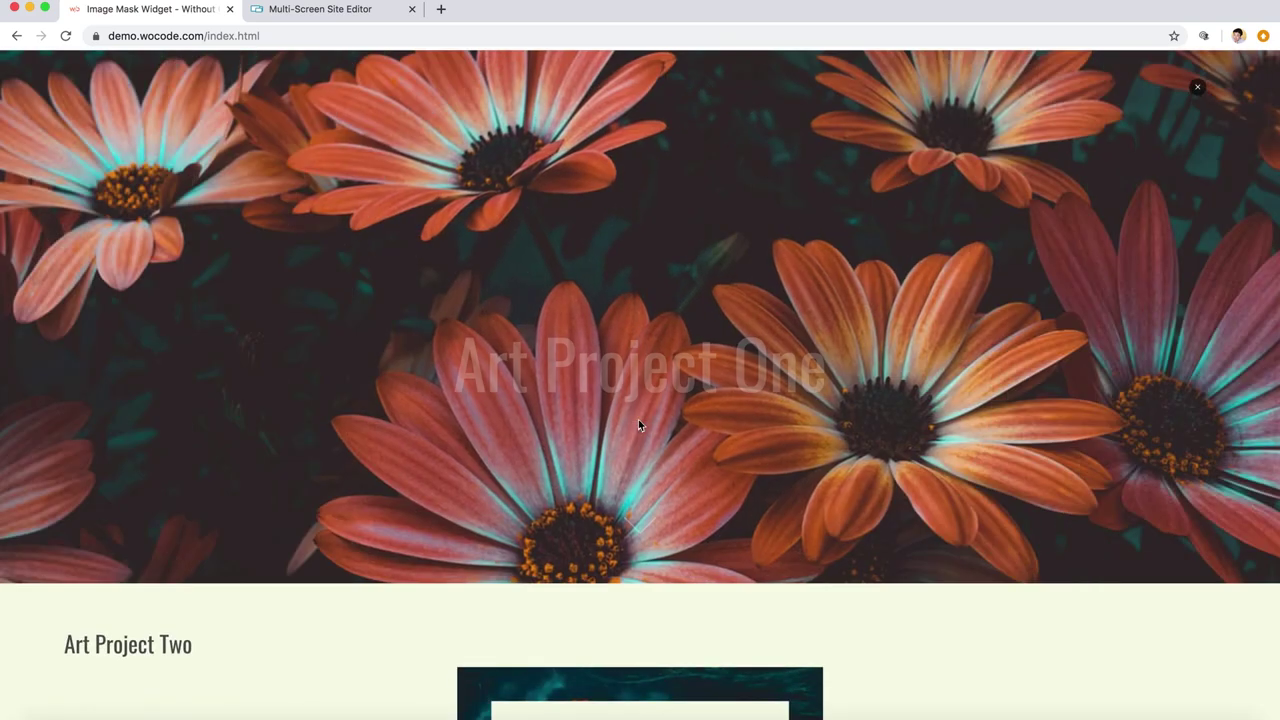
left_click(1197, 87)
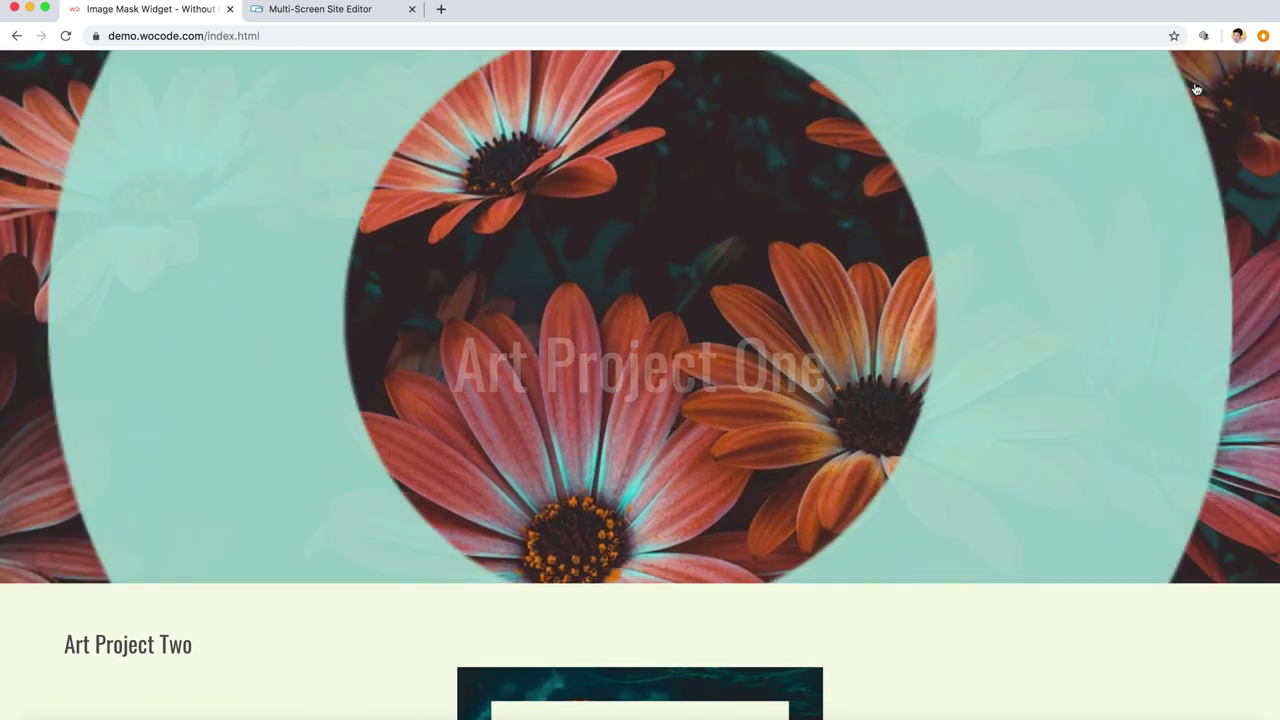
scroll(700, 308, "down", 5)
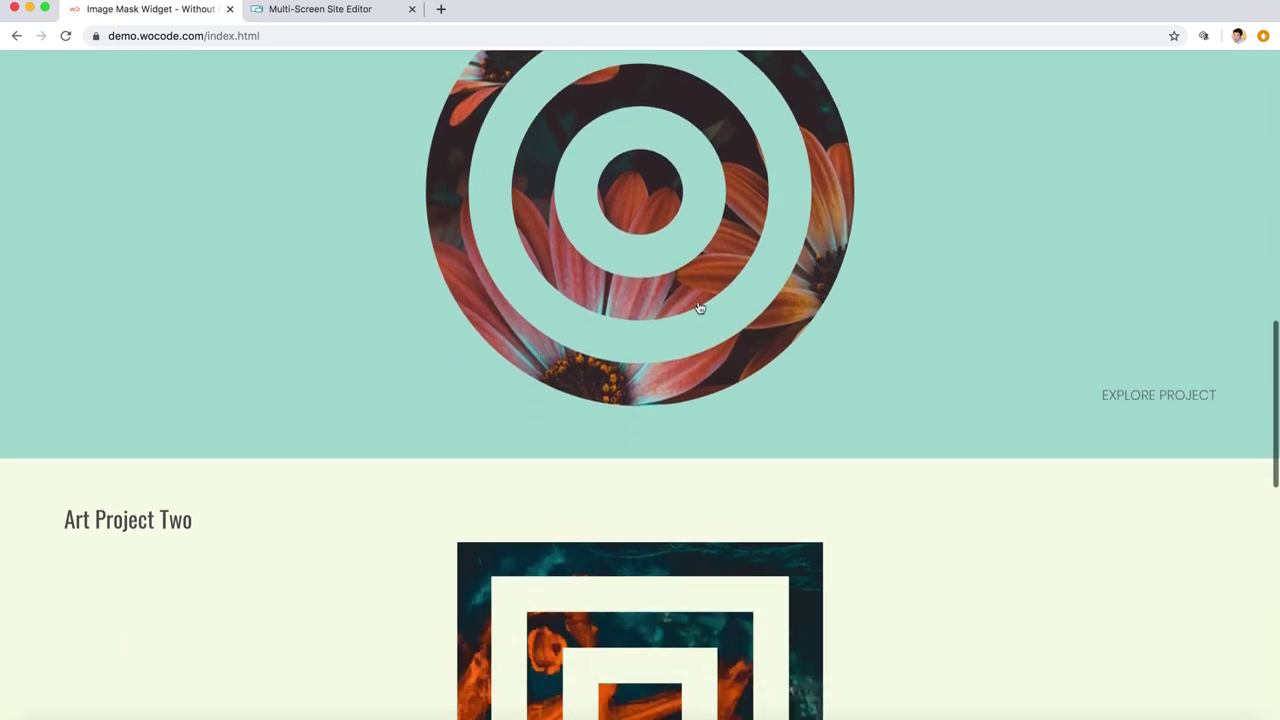
scroll(700, 308, "down", 2)
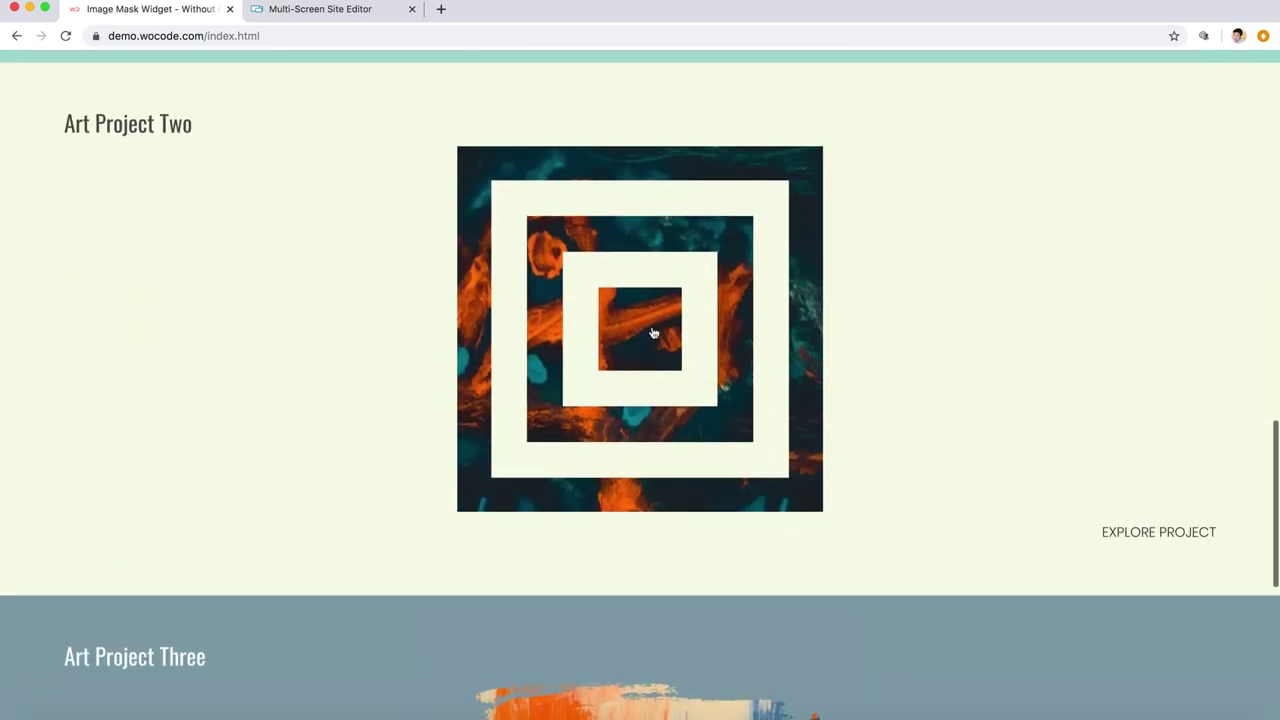
left_click(652, 330)
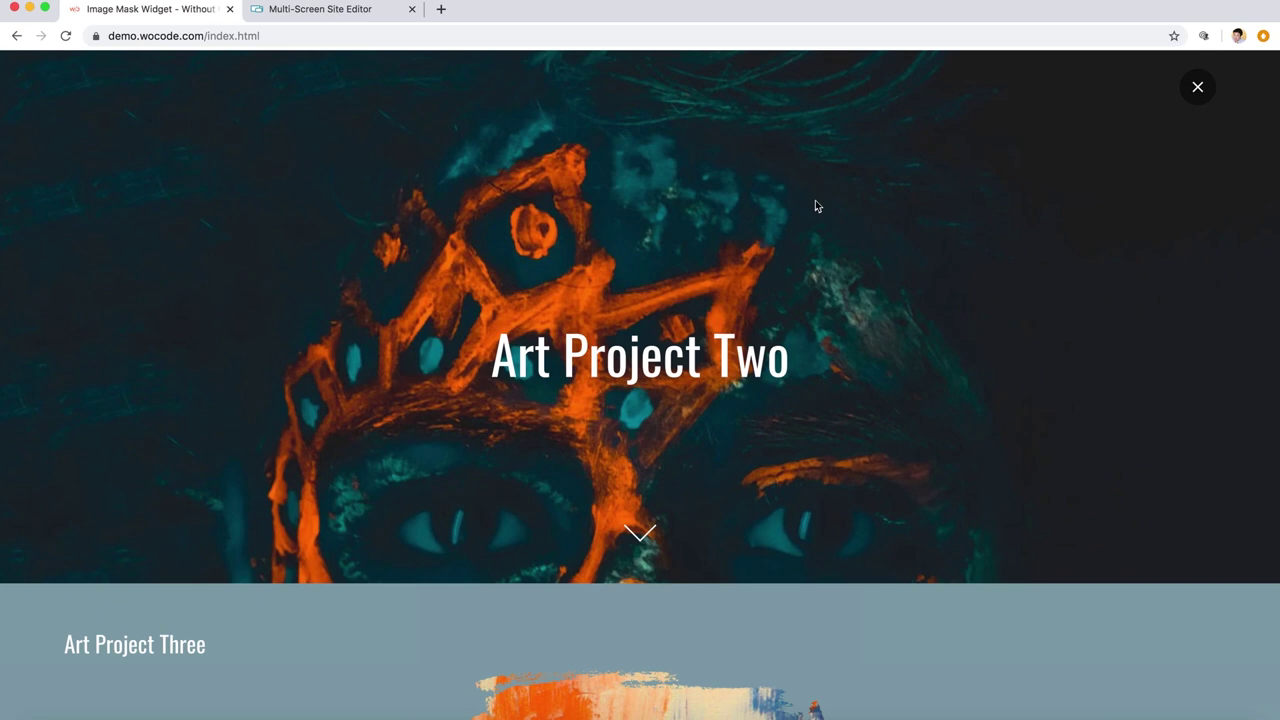
left_click(1186, 95)
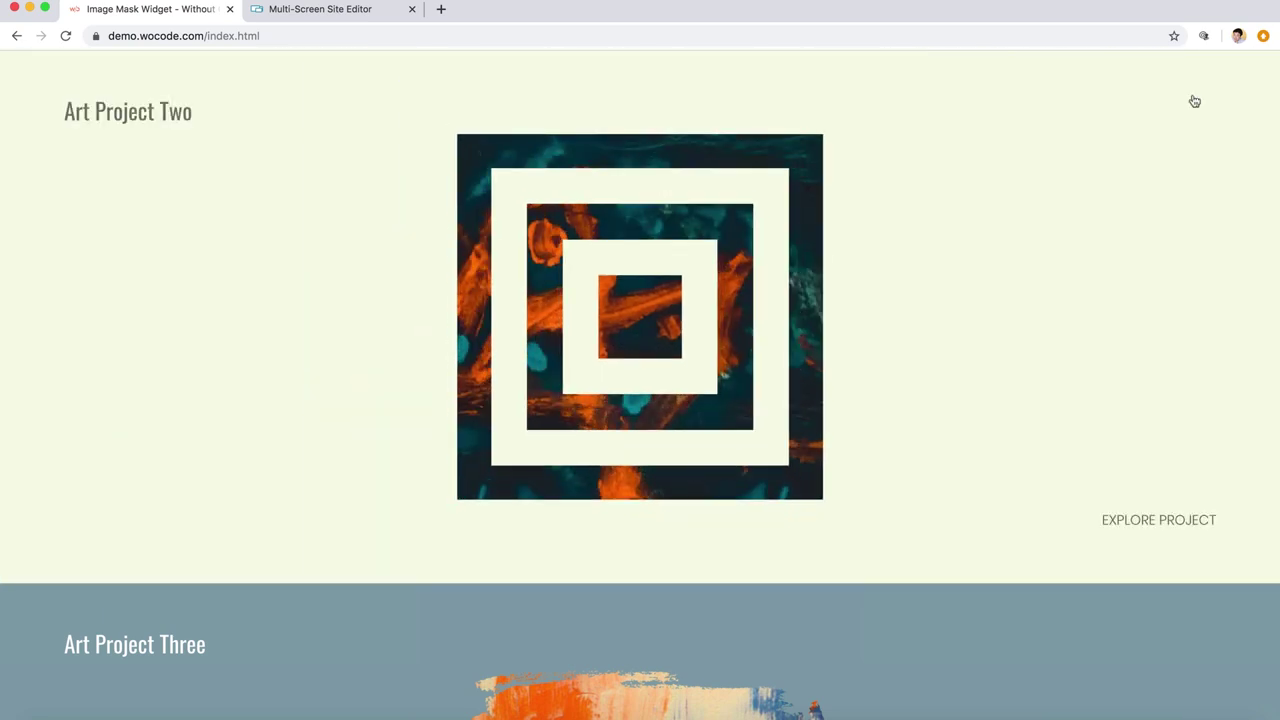
Expand the Art Project Three masked image and collapse it again
scroll(1031, 200, "down", 5)
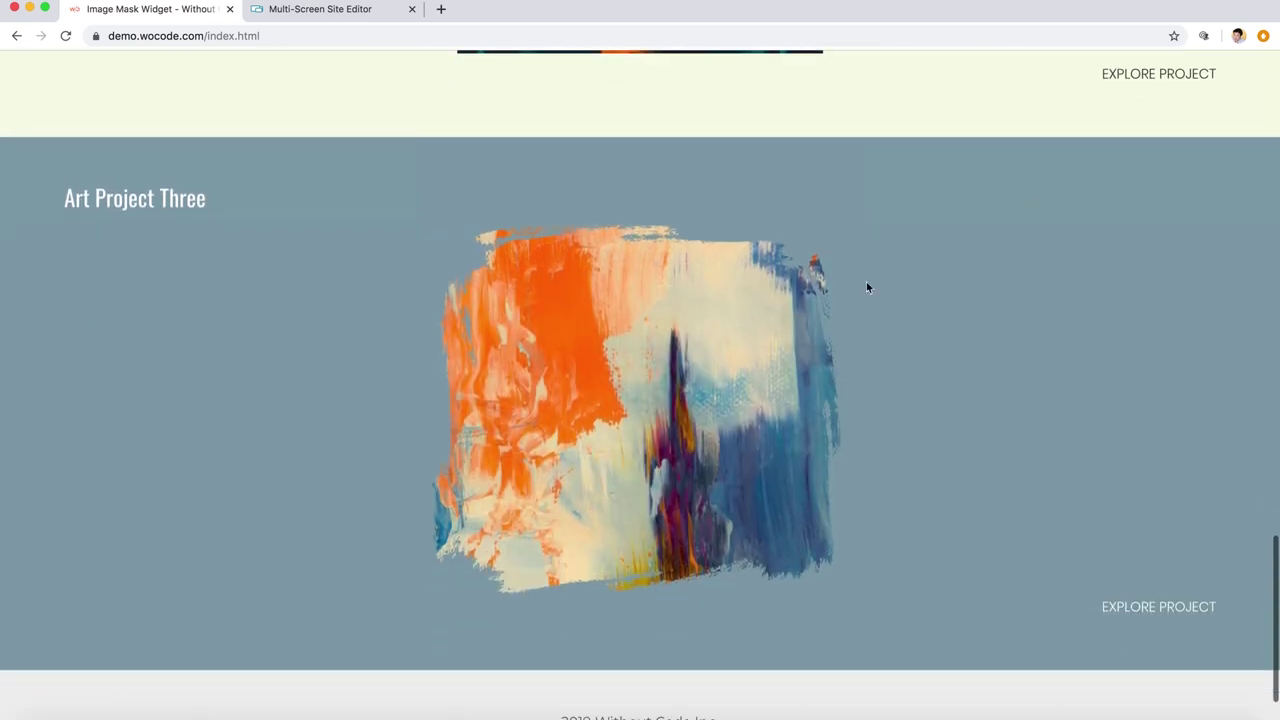
left_click(765, 347)
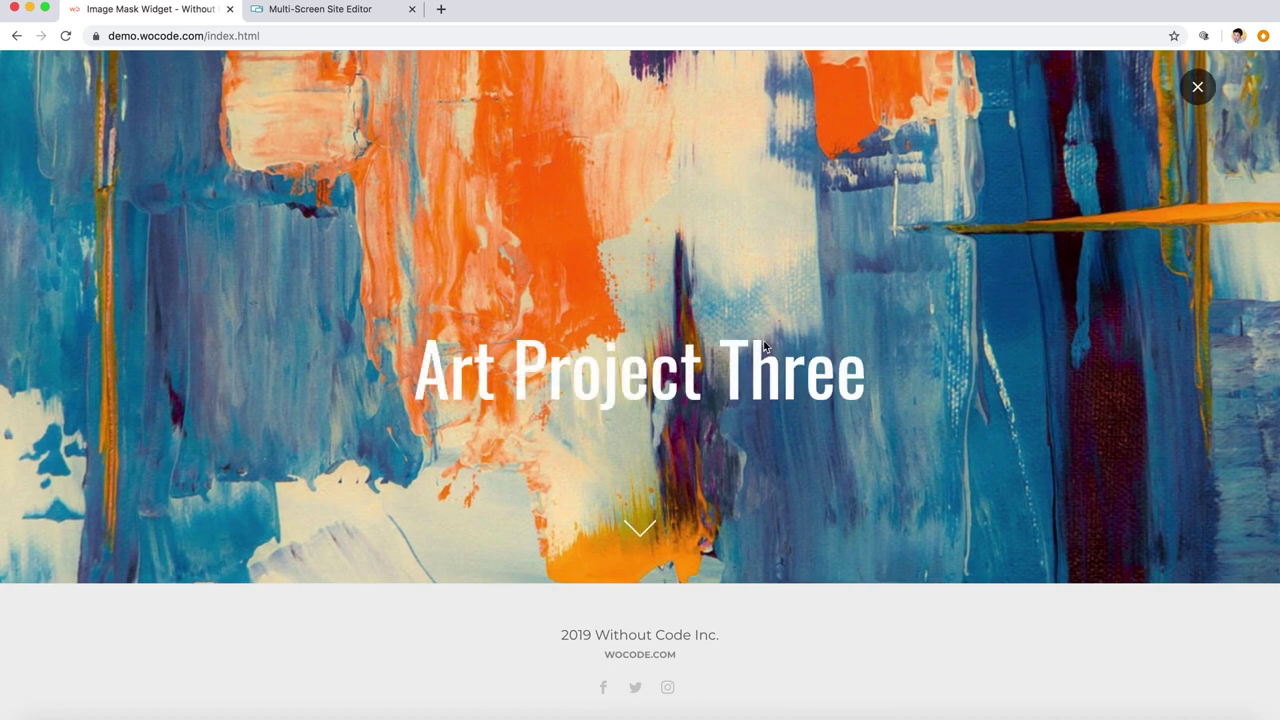
left_click(1195, 103)
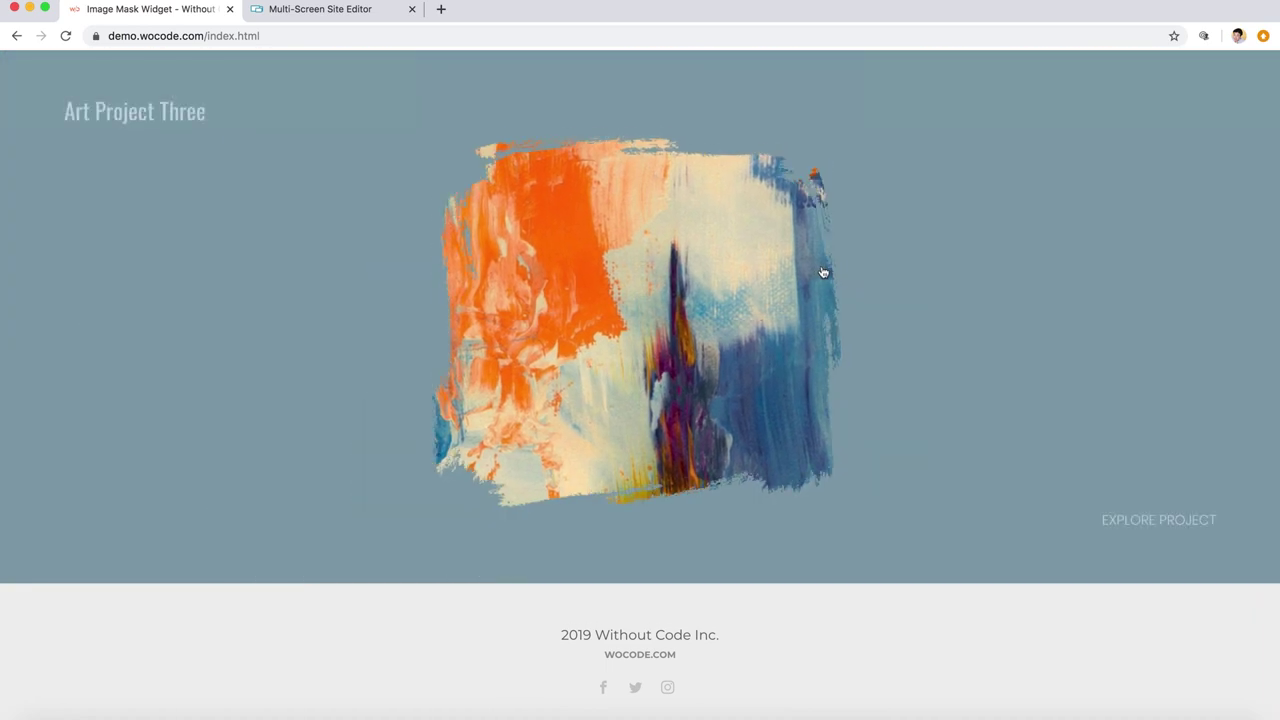
Scroll back to the top and switch to the Multi-Screen Site Editor tab
scroll(823, 272, "up", 4)
scroll(823, 272, "up", 15)
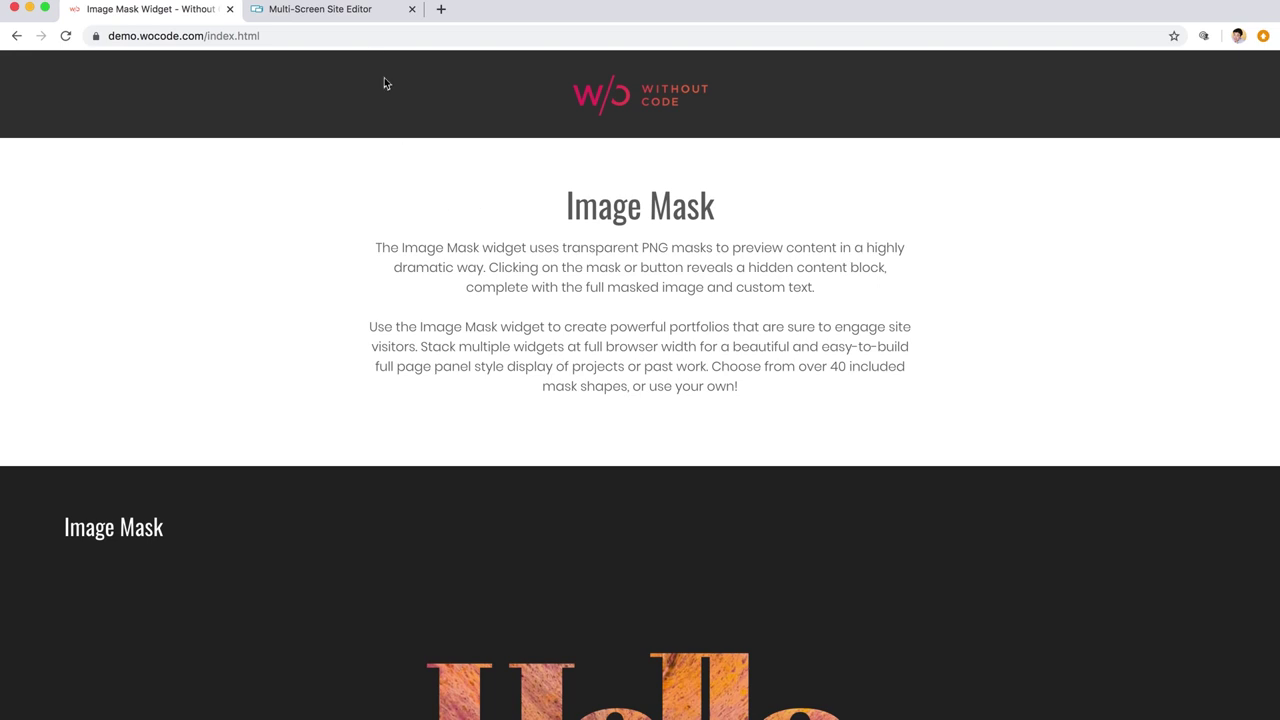
left_click(338, 12)
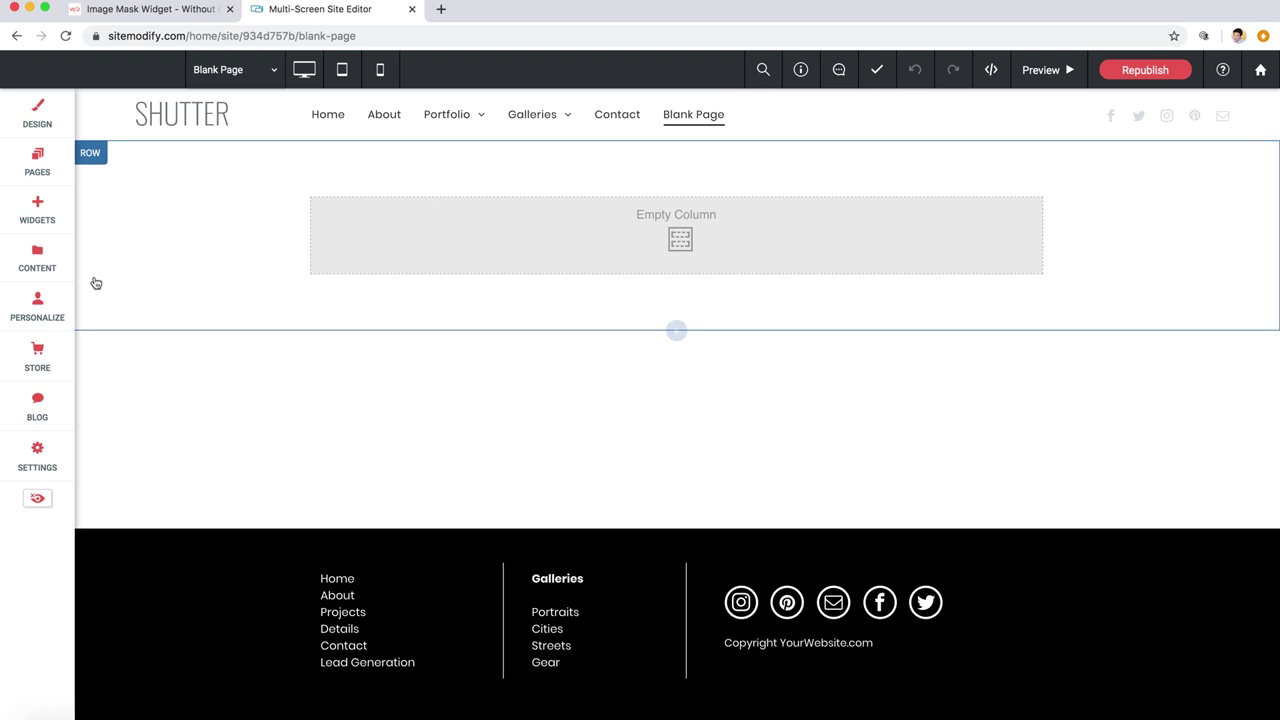
Drag an Image Mask widget from the Widgets list onto the Blank Page as a new row
left_click(43, 226)
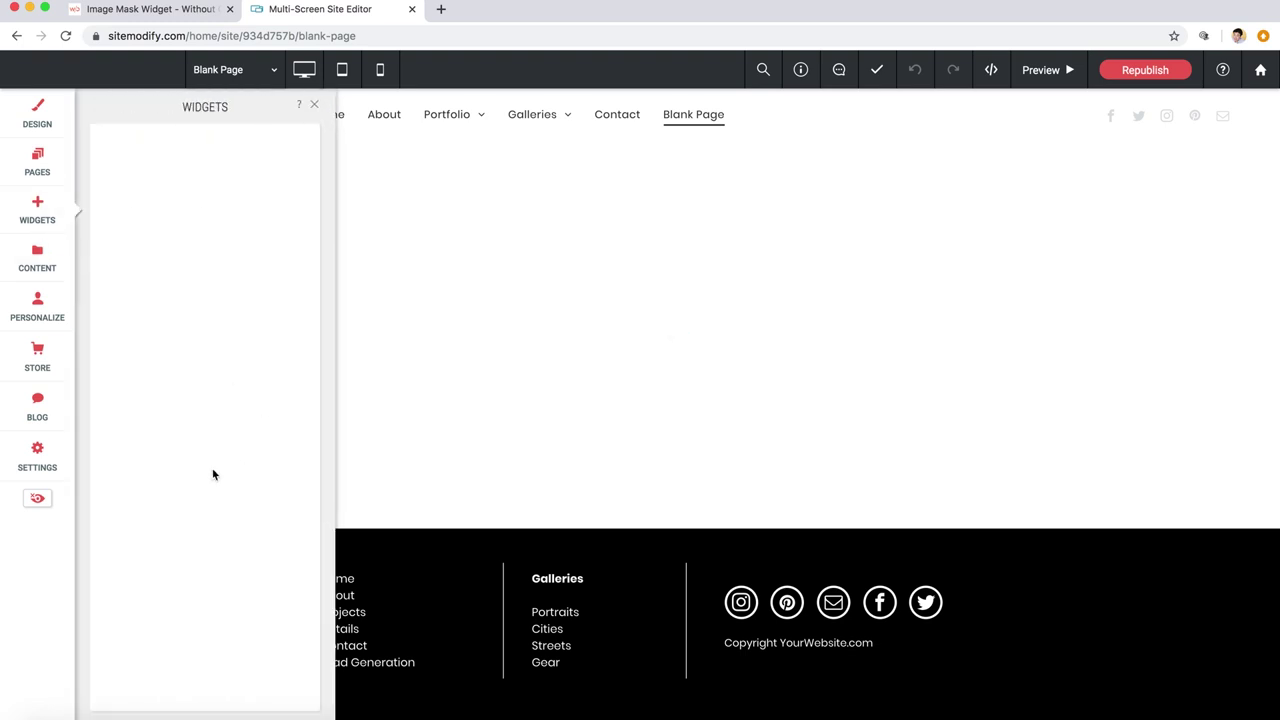
scroll(171, 514, "down", 5)
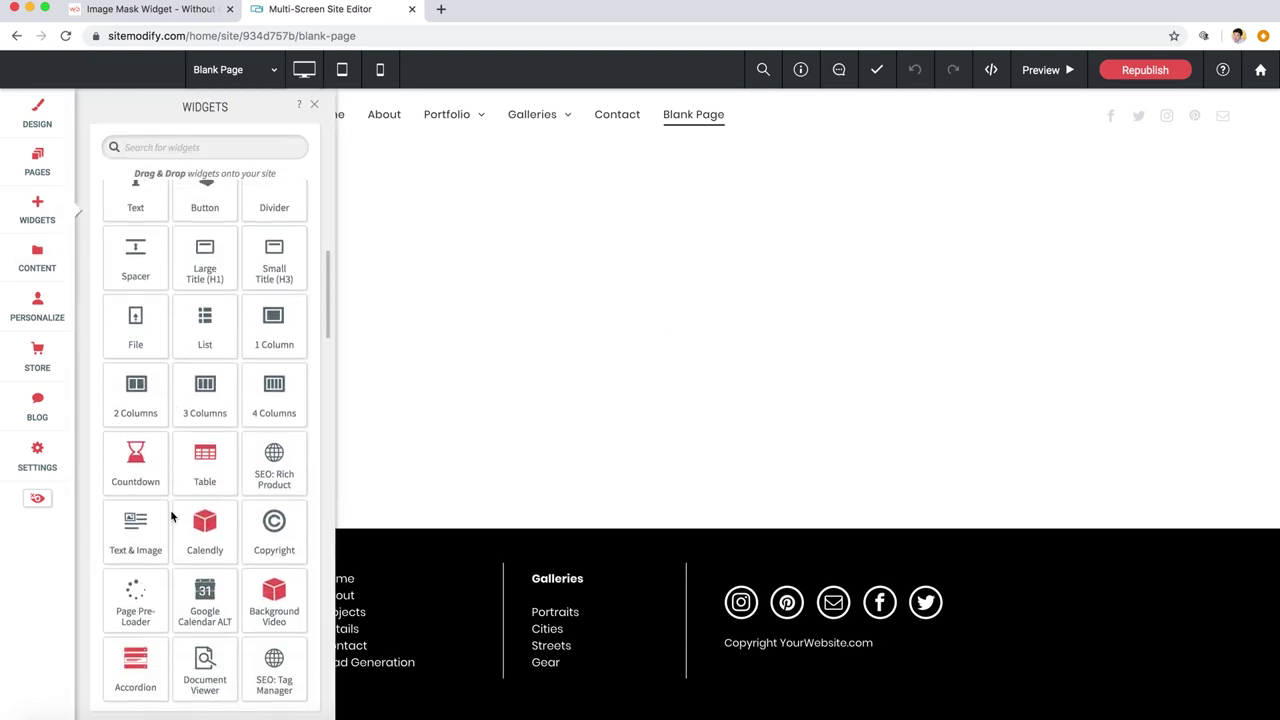
scroll(171, 514, "down", 6)
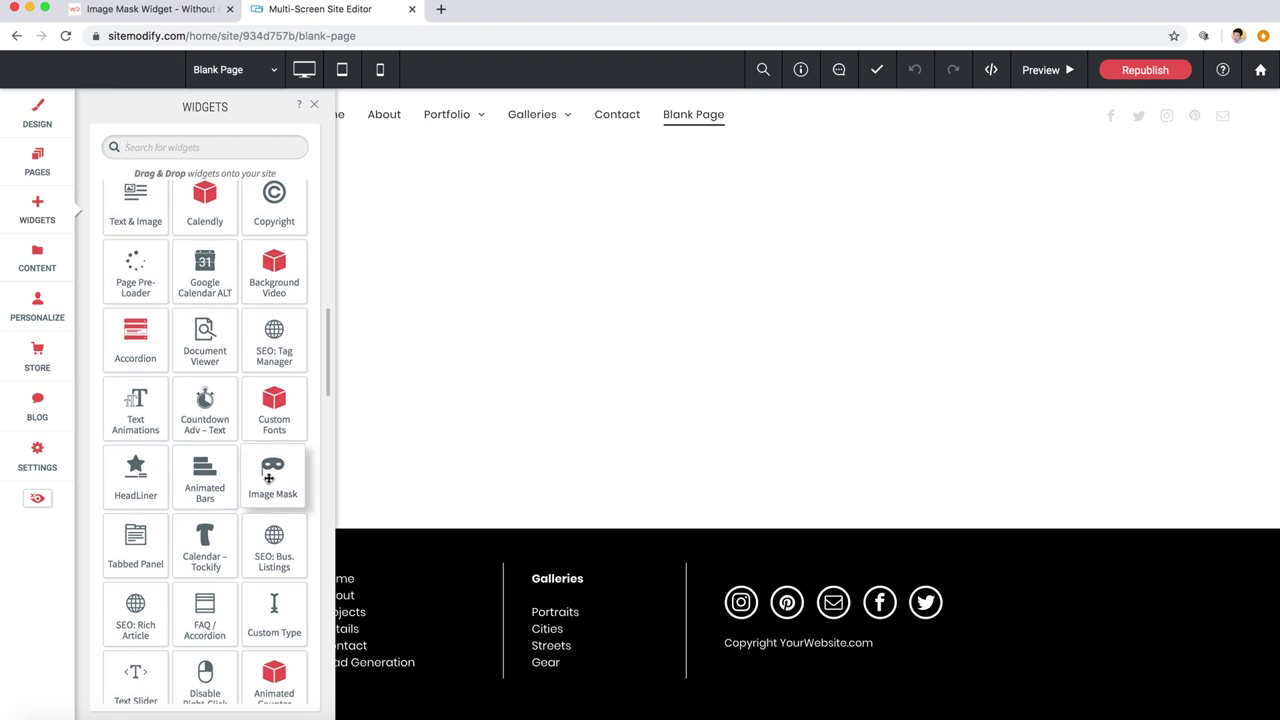
left_click_drag(268, 478, 660, 355)
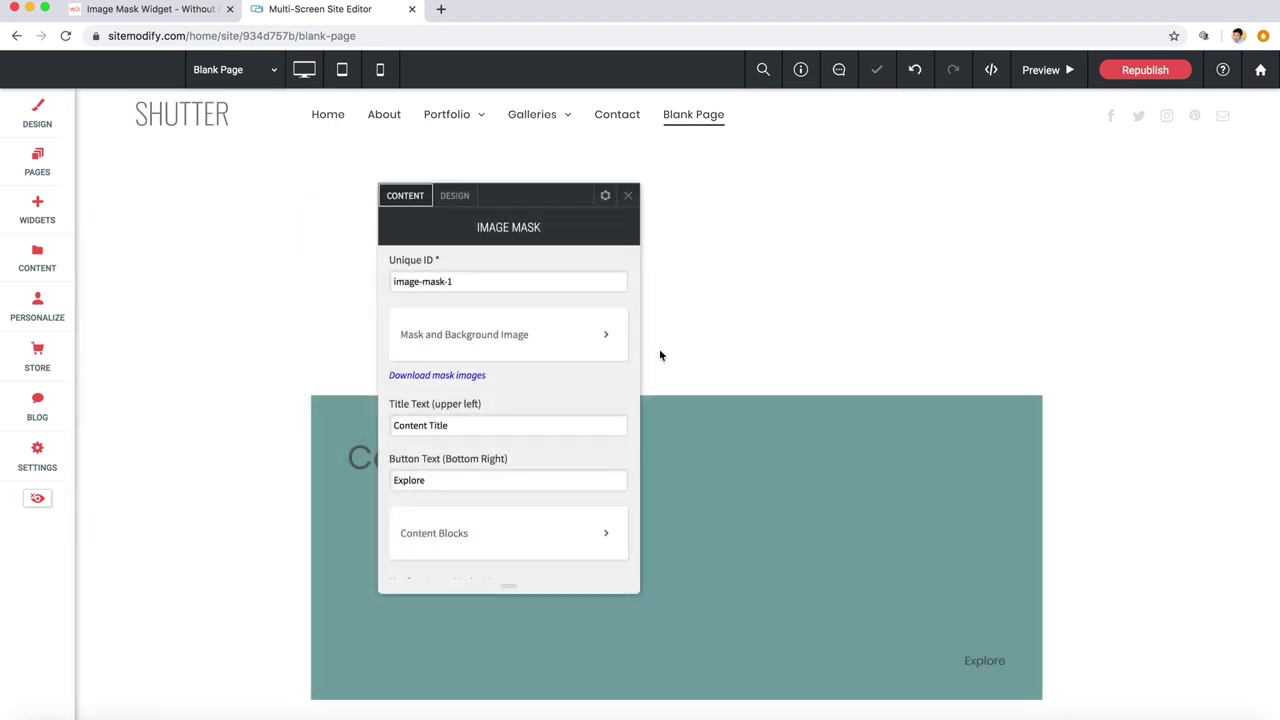
left_click(629, 196)
Scroll down the Blank Page to the new teal Image Mask block
scroll(148, 484, "down", 3)
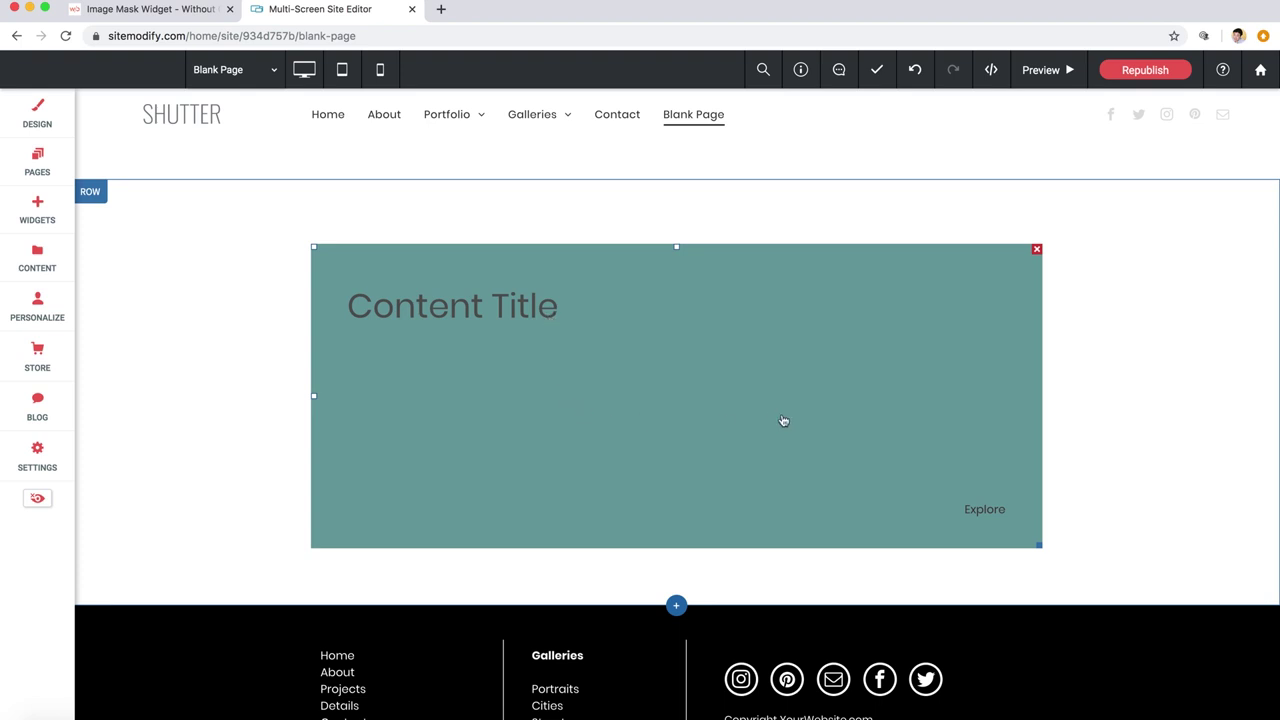
Open the Image Mask widget's settings and show its Design options
left_click(611, 374)
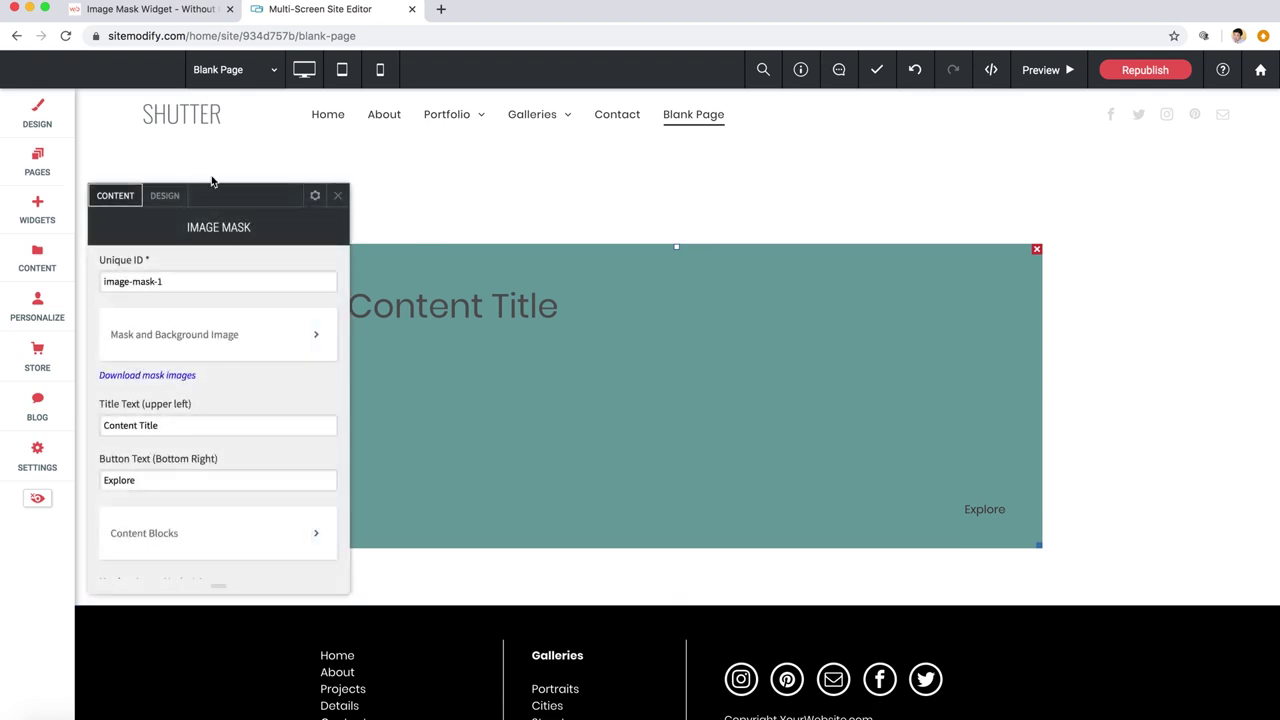
left_click_drag(292, 200, 412, 195)
left_click(366, 197)
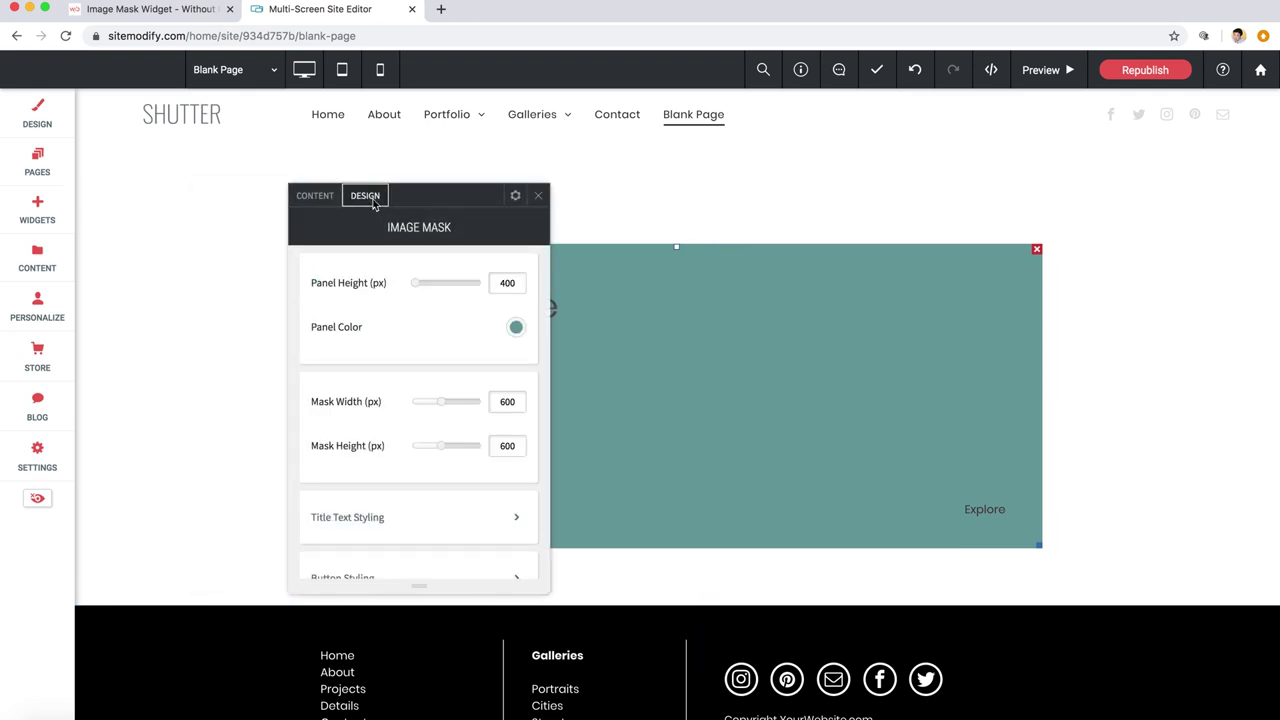
scroll(385, 318, "down", 4)
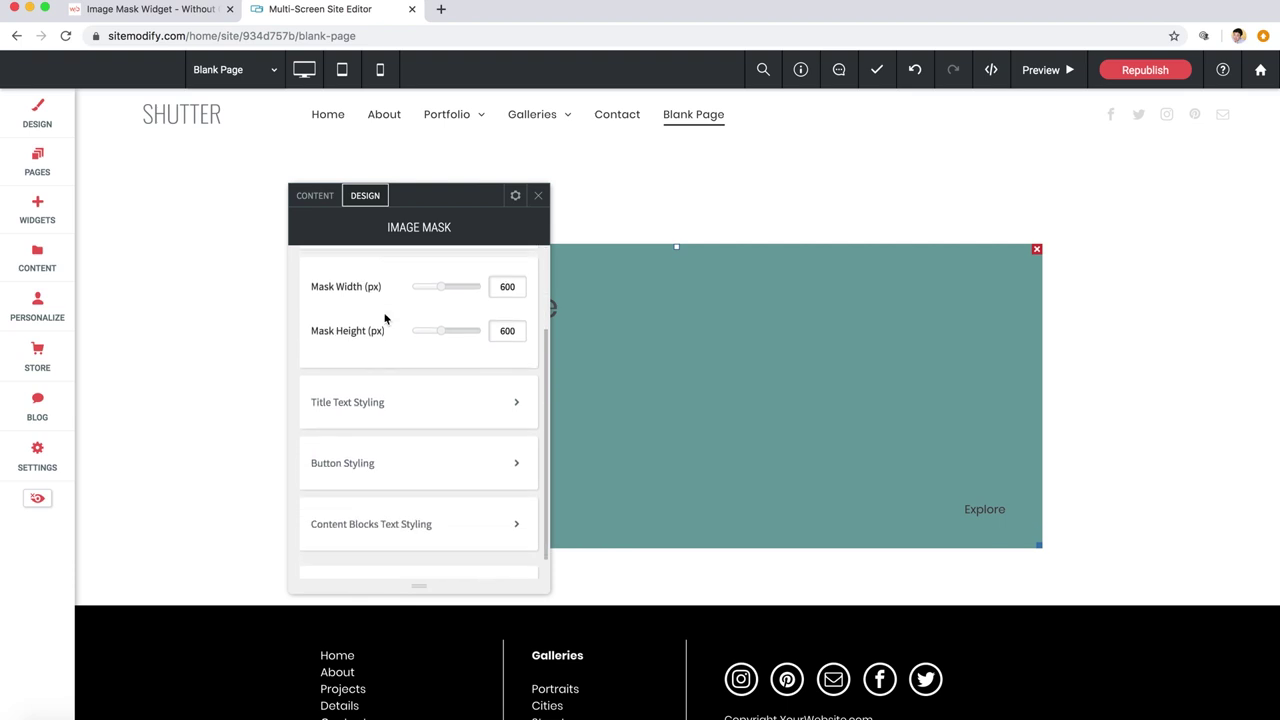
Style the title text at font size 80, in Oswald, coloured white
left_click(345, 400)
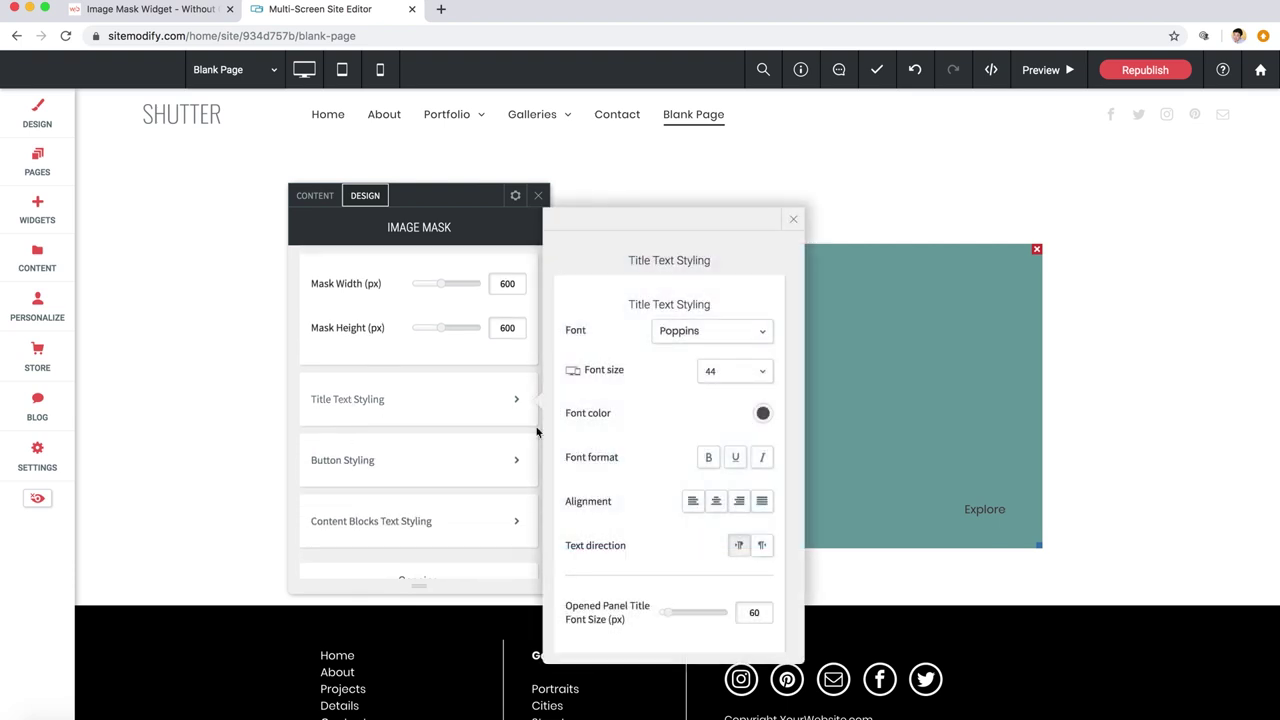
left_click(713, 375)
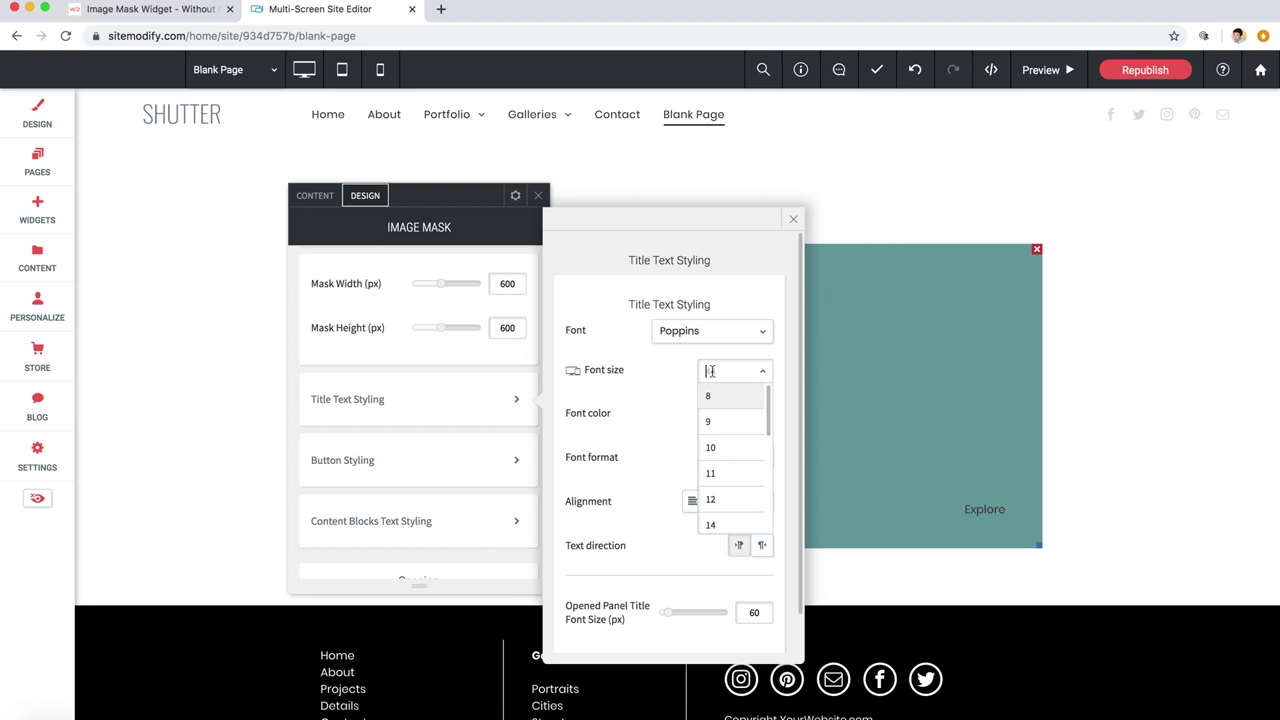
type("80")
key("Return")
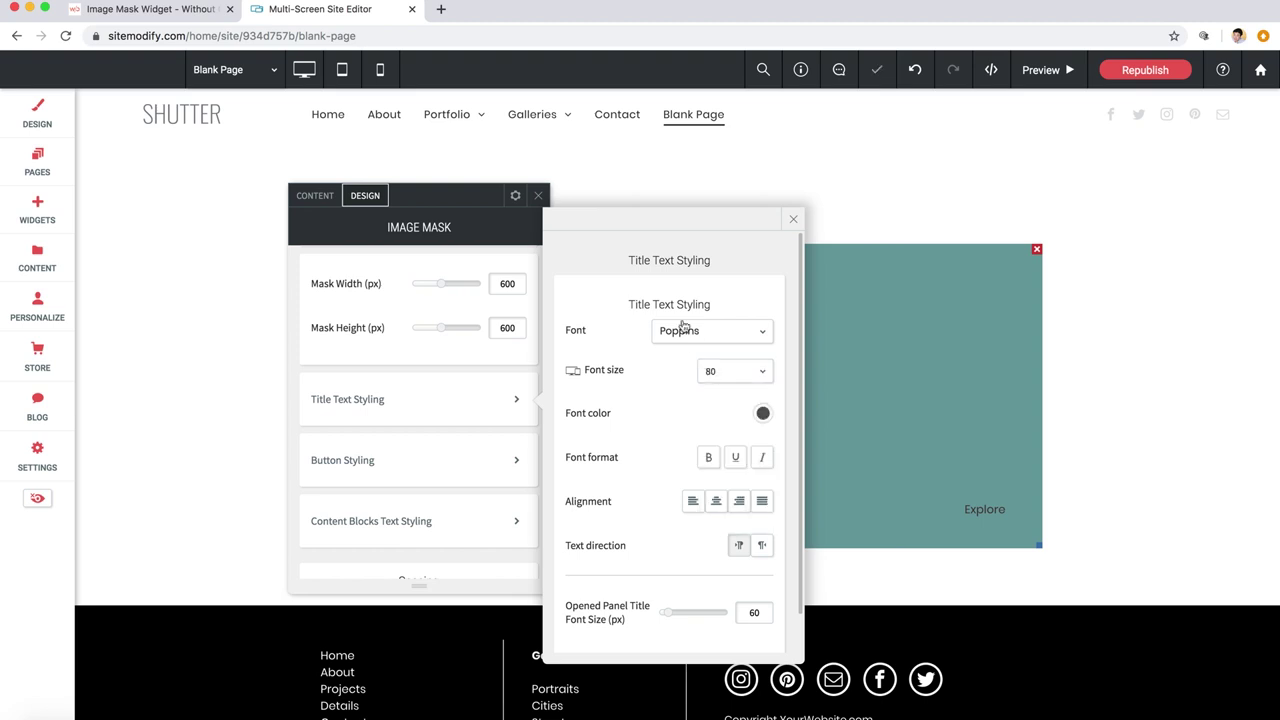
left_click(683, 328)
scroll(689, 446, "down", 10)
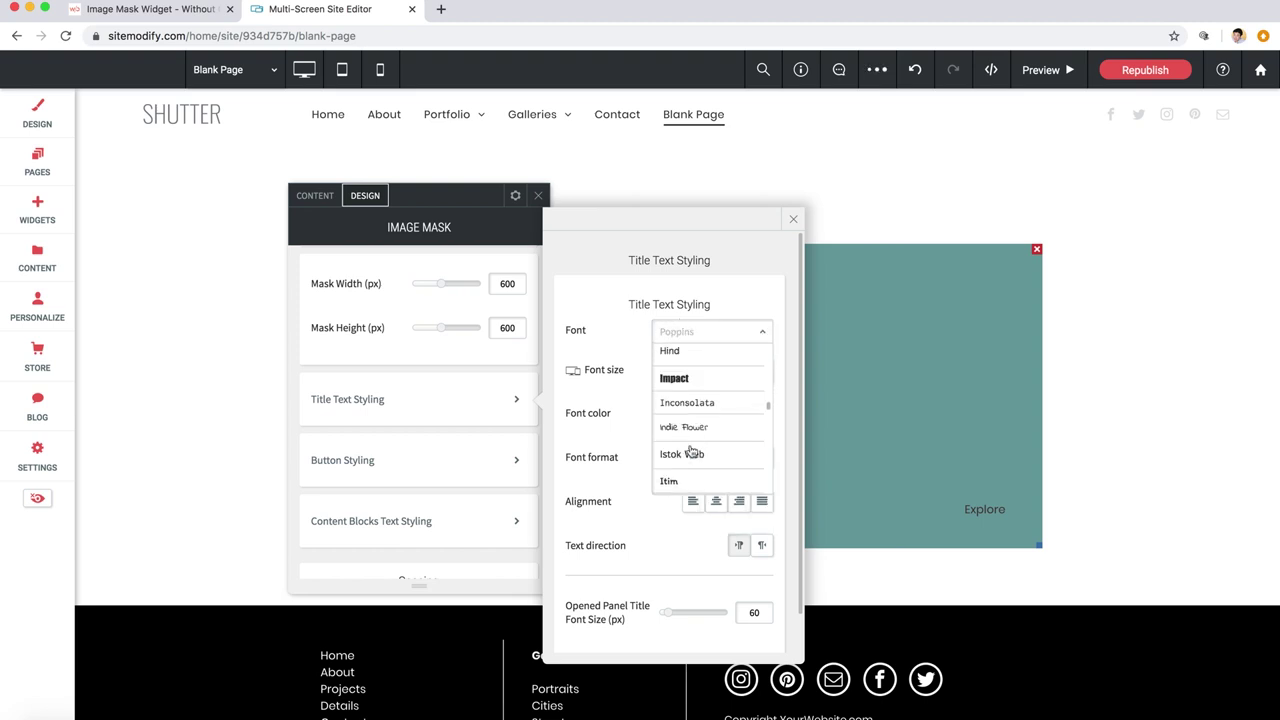
scroll(690, 452, "down", 15)
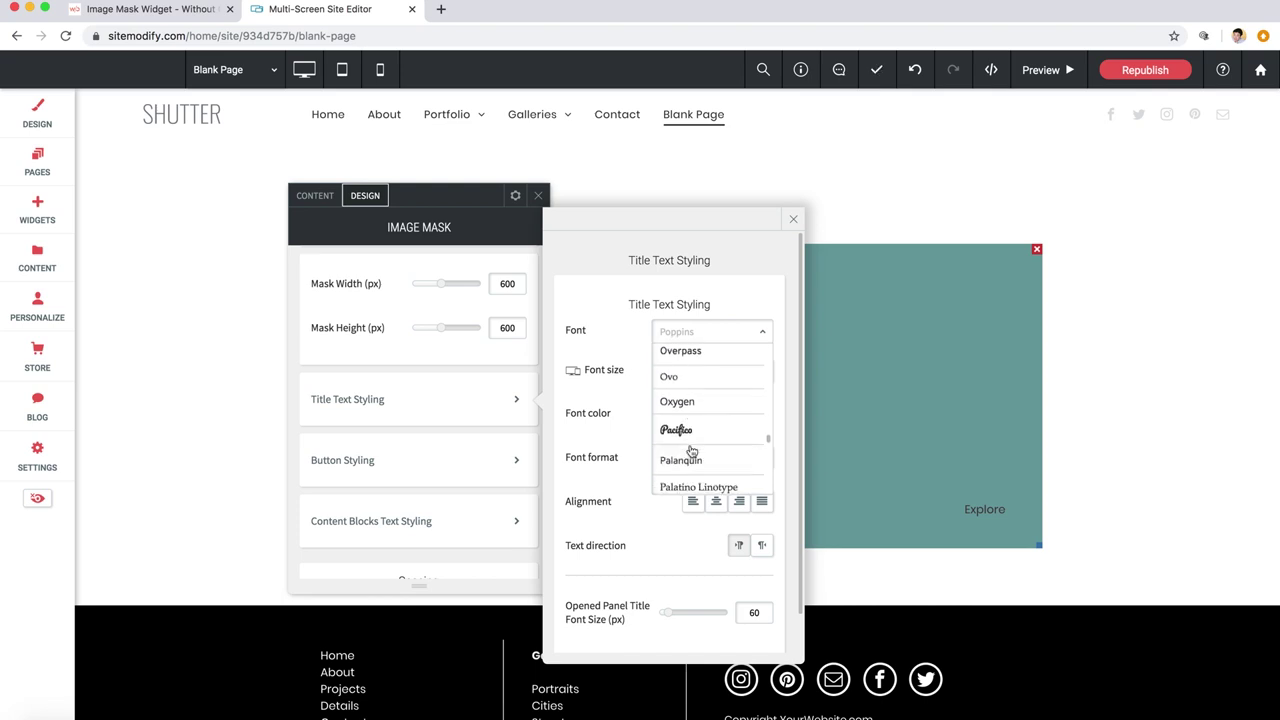
scroll(690, 450, "up", 3)
left_click(687, 428)
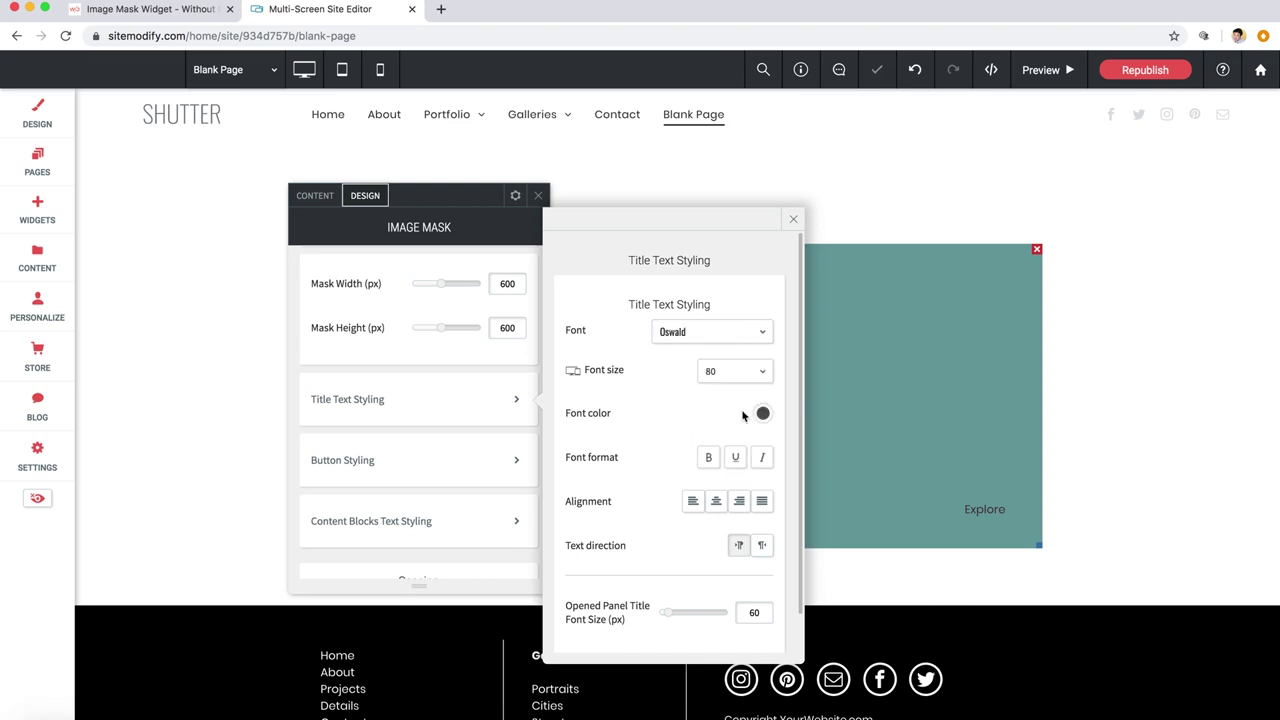
left_click(763, 413)
left_click(859, 322)
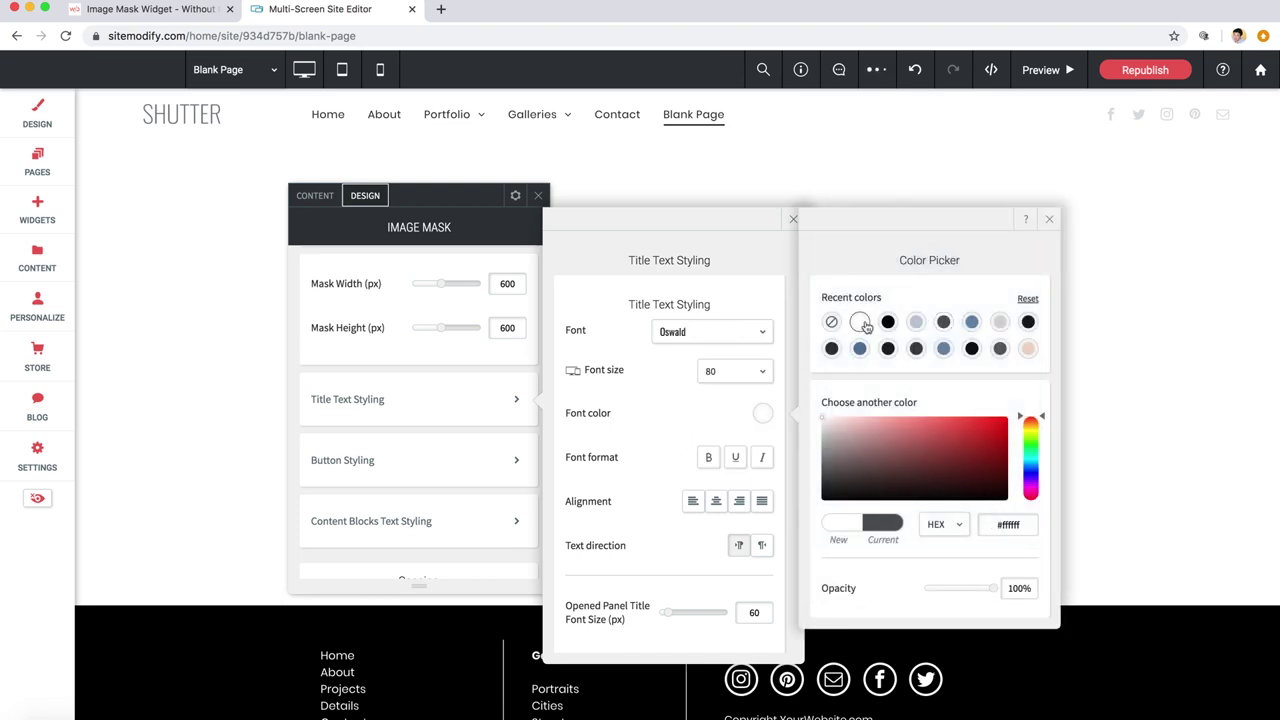
left_click(793, 219)
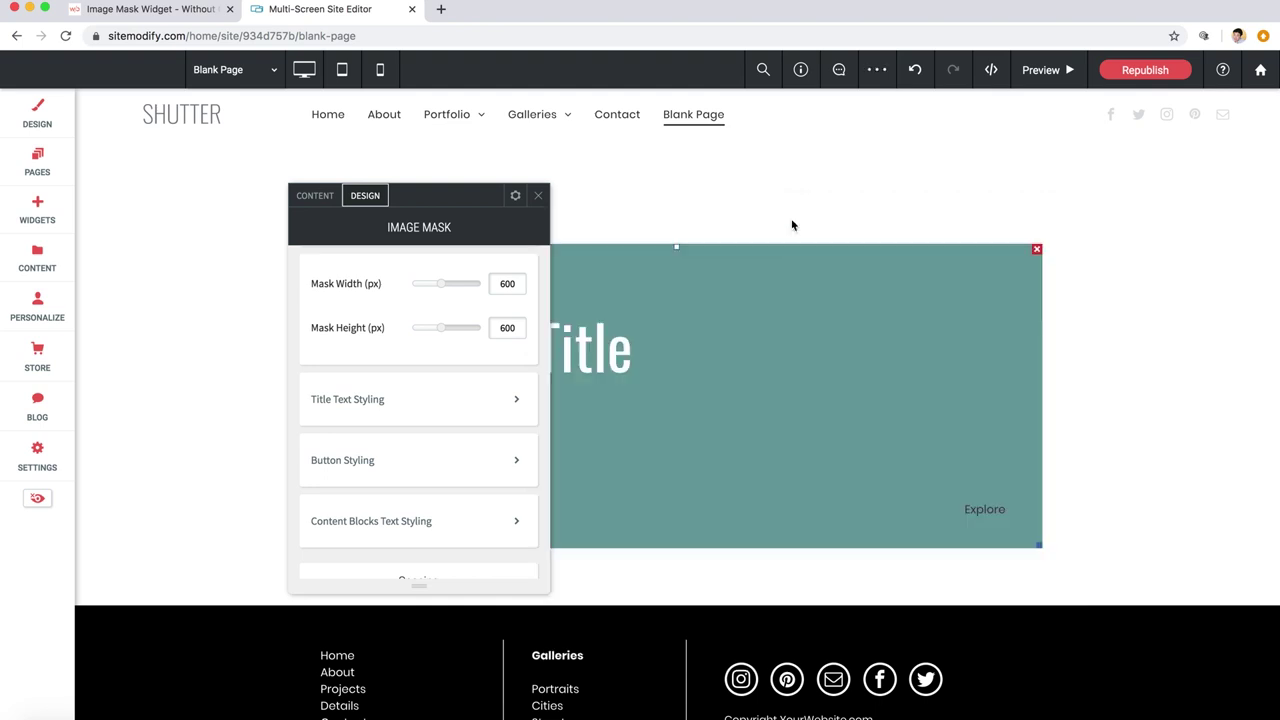
Move the settings panel left and recheck Title Text Styling to view the restyled title
left_click_drag(460, 198, 275, 196)
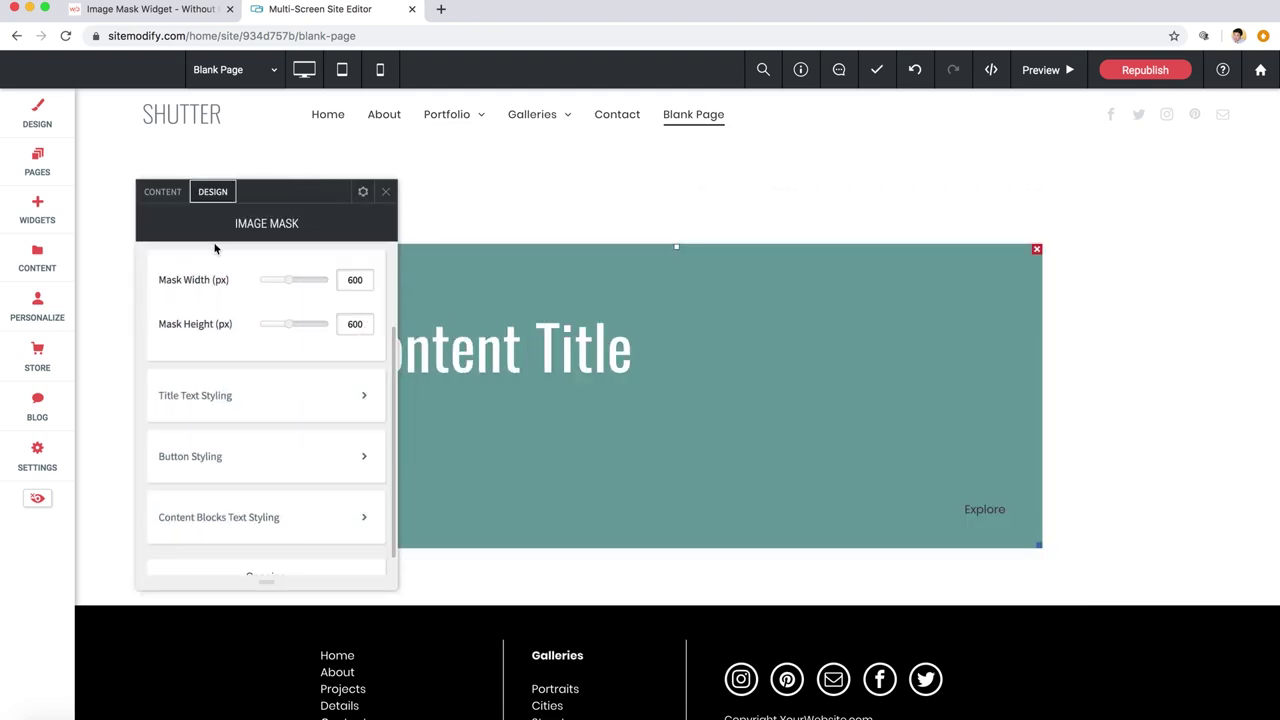
left_click(218, 400)
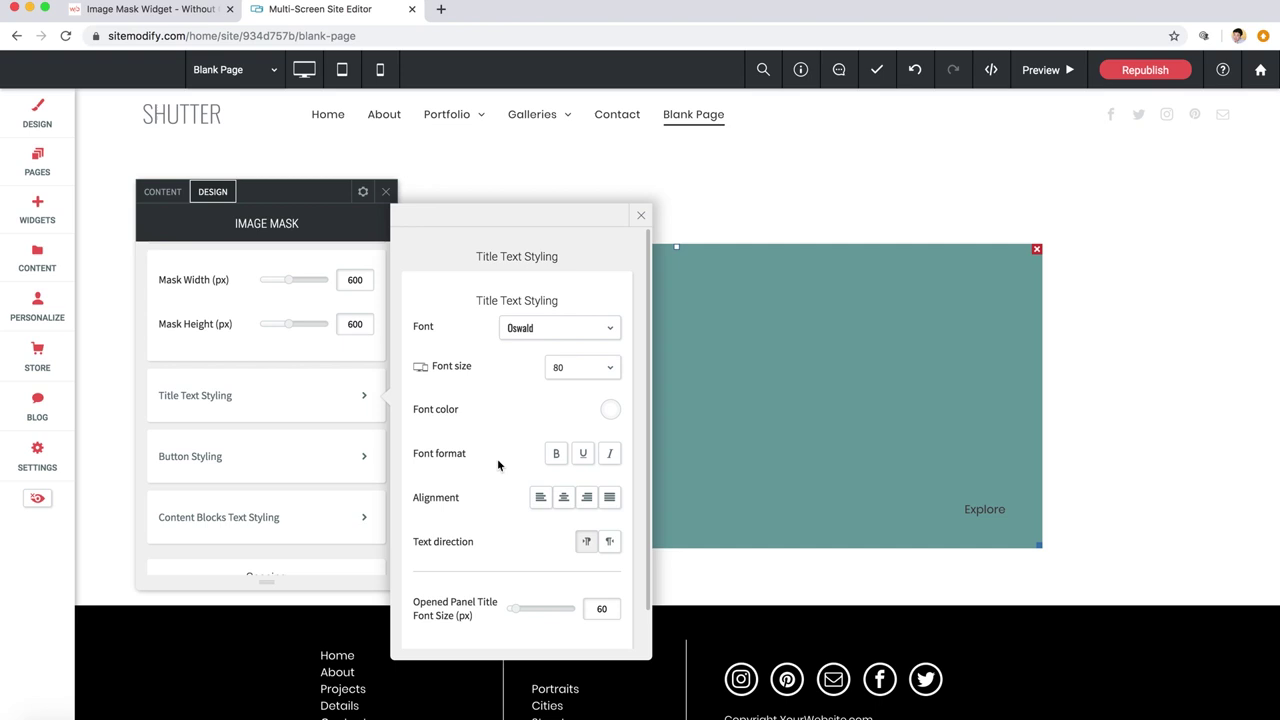
scroll(500, 463, "down", 1)
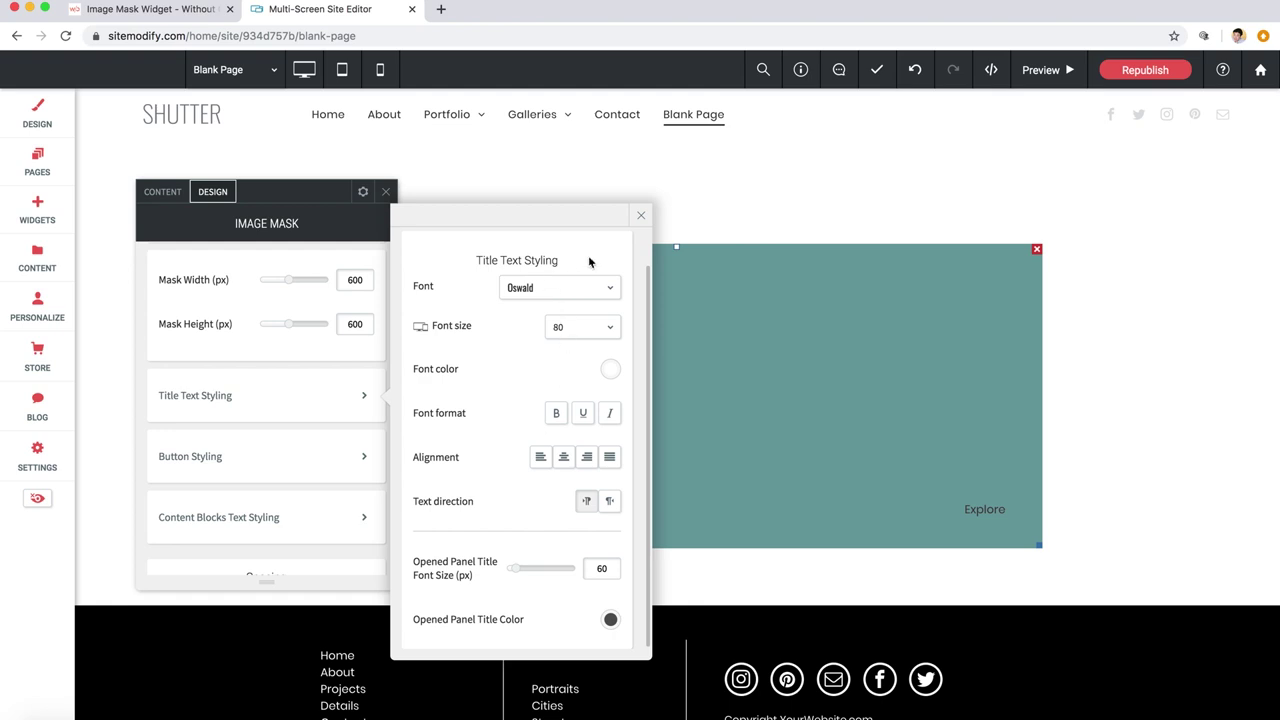
left_click(641, 218)
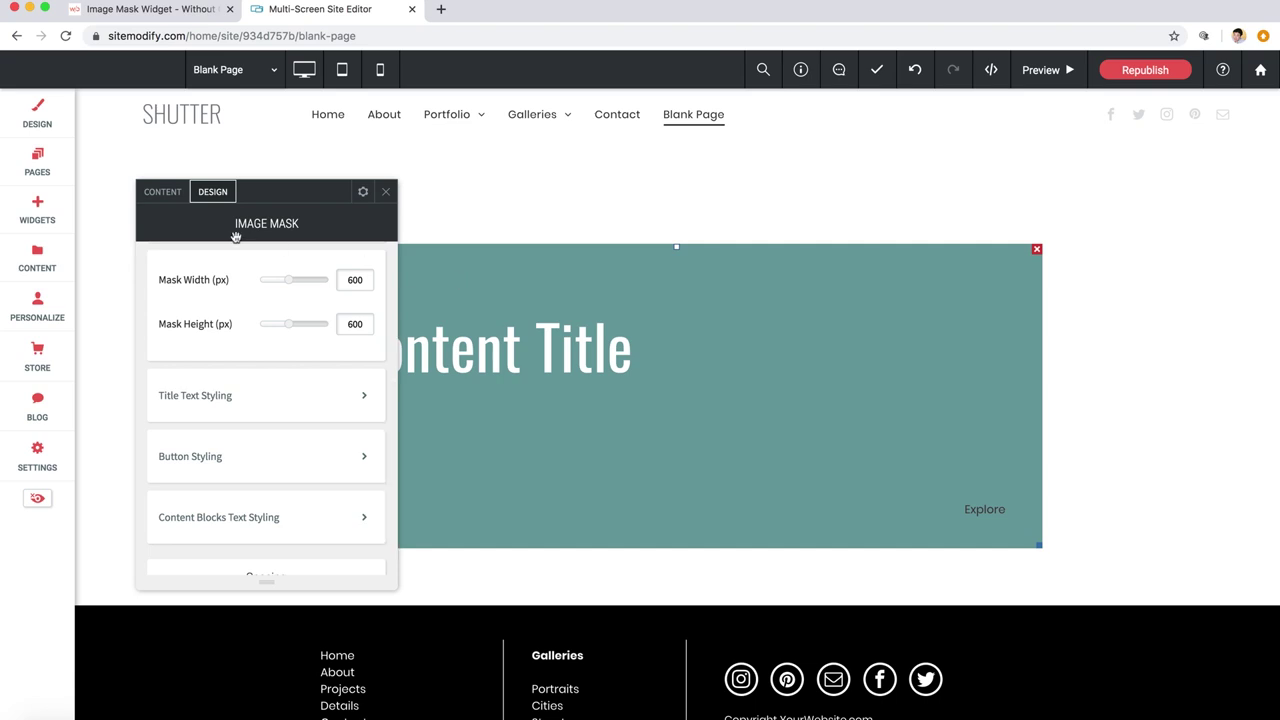
Change the mask's Title Text to 'Hello' in the Content settings
left_click(166, 196)
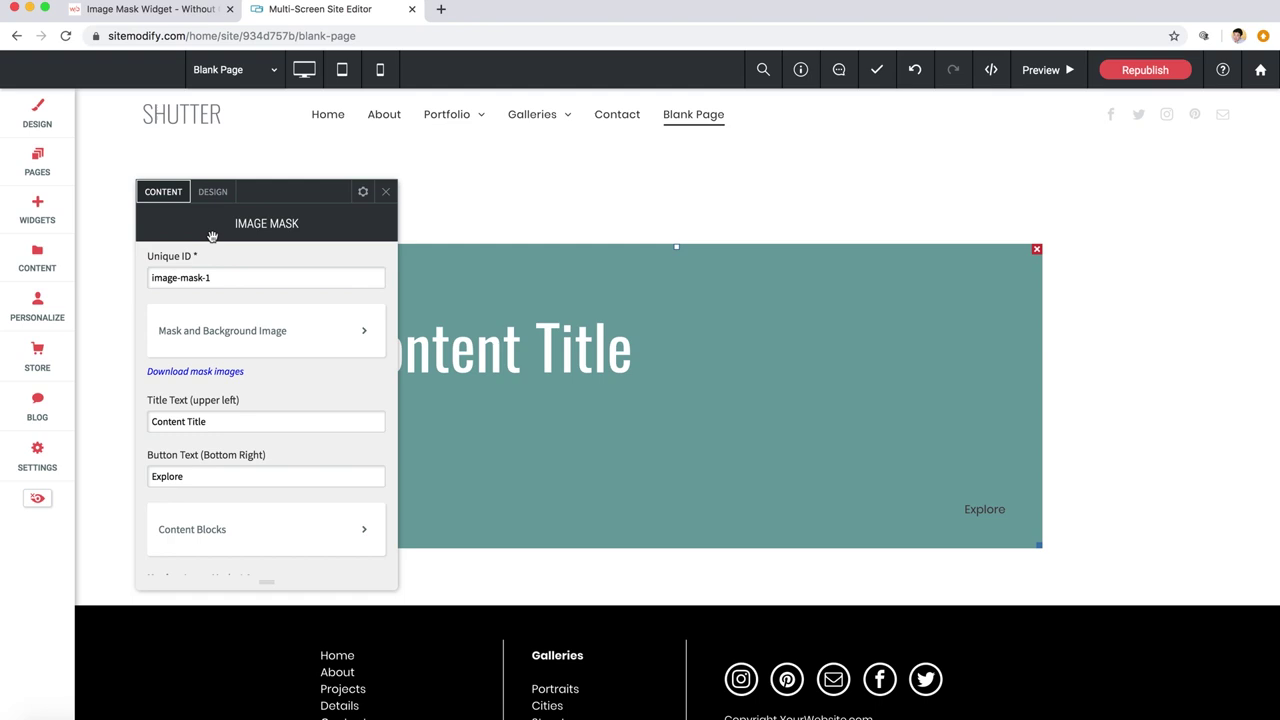
scroll(241, 446, "down", 1)
triple_click(182, 404)
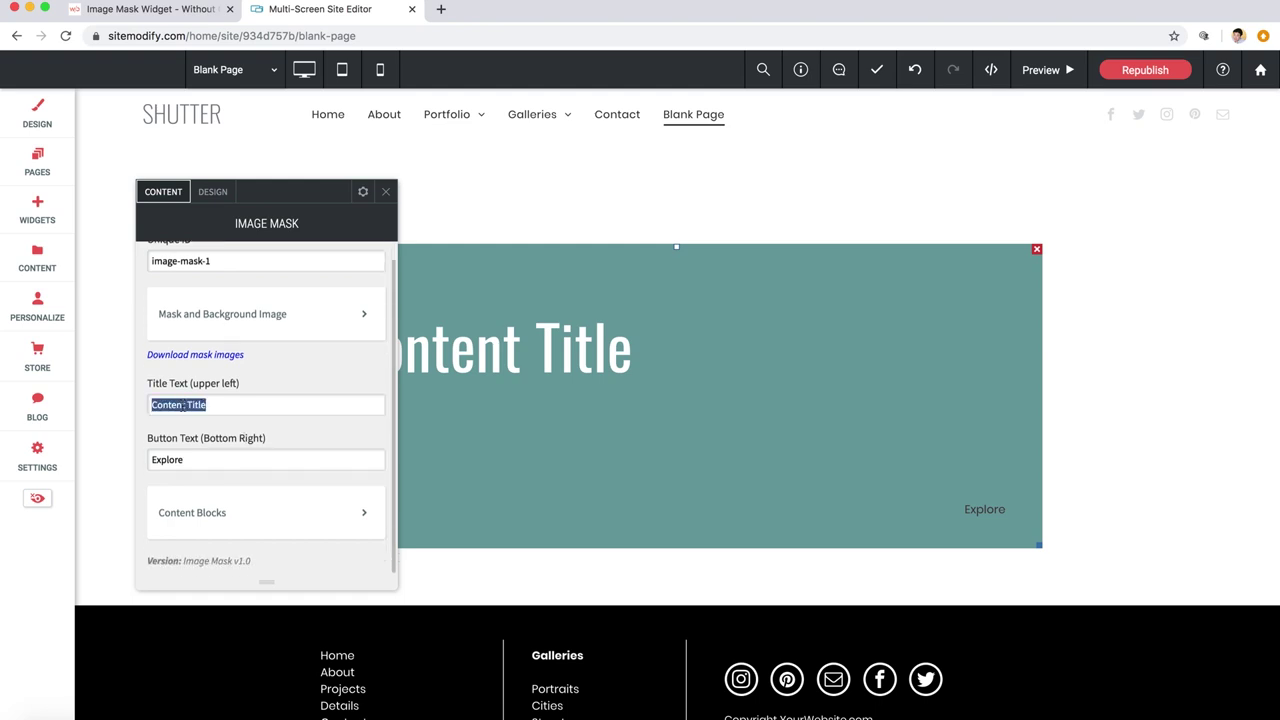
type("Hello")
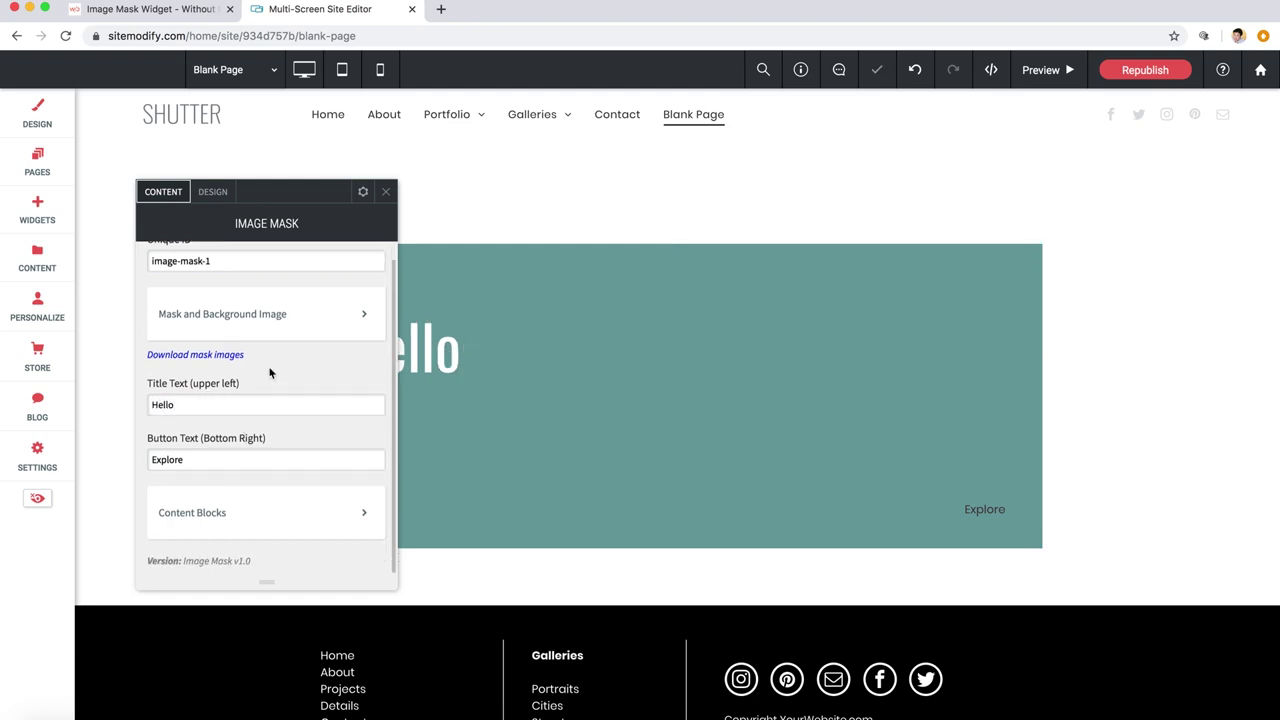
left_click_drag(281, 191, 255, 190)
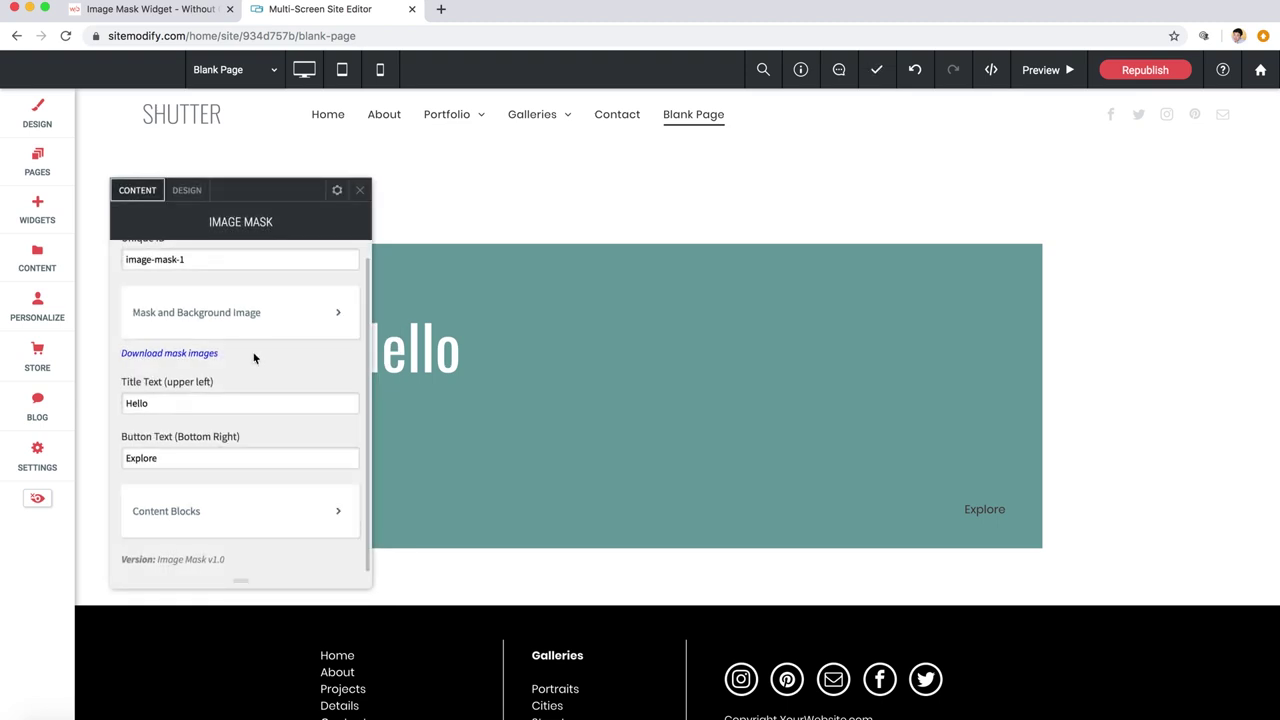
Open Mask and Background Image and download the bundled mask images
scroll(251, 371, "up", 1)
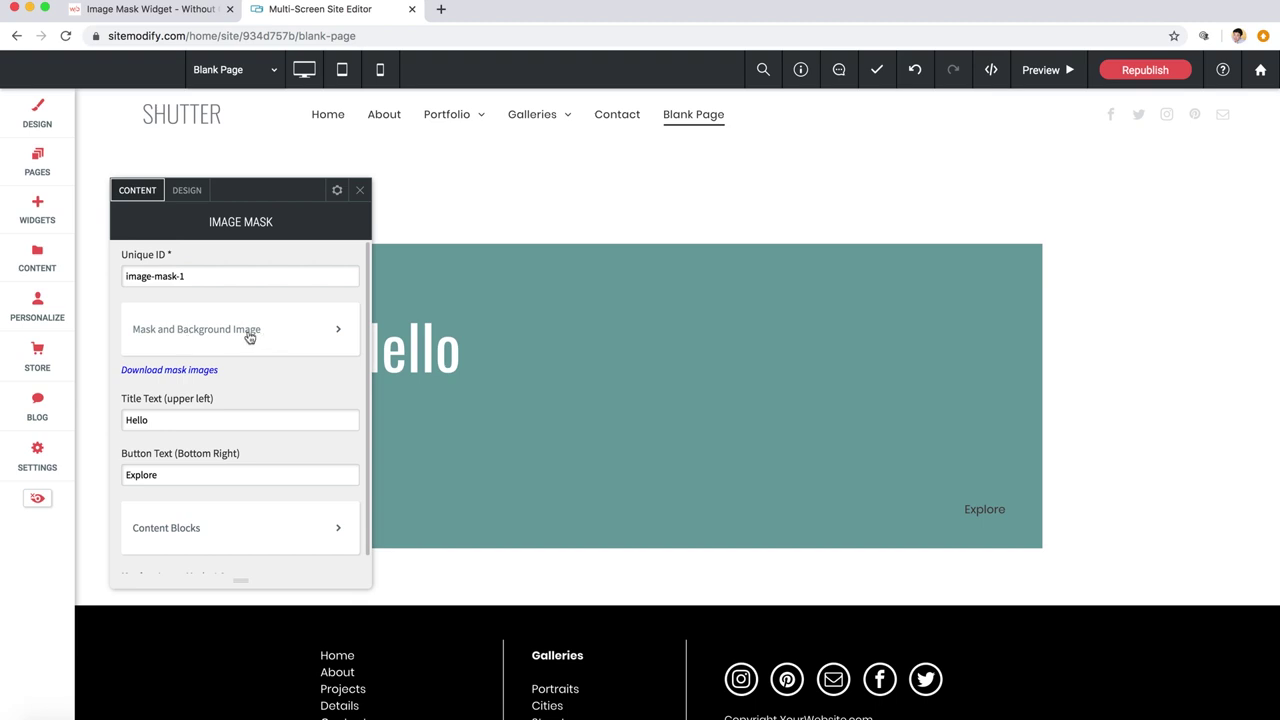
left_click(249, 337)
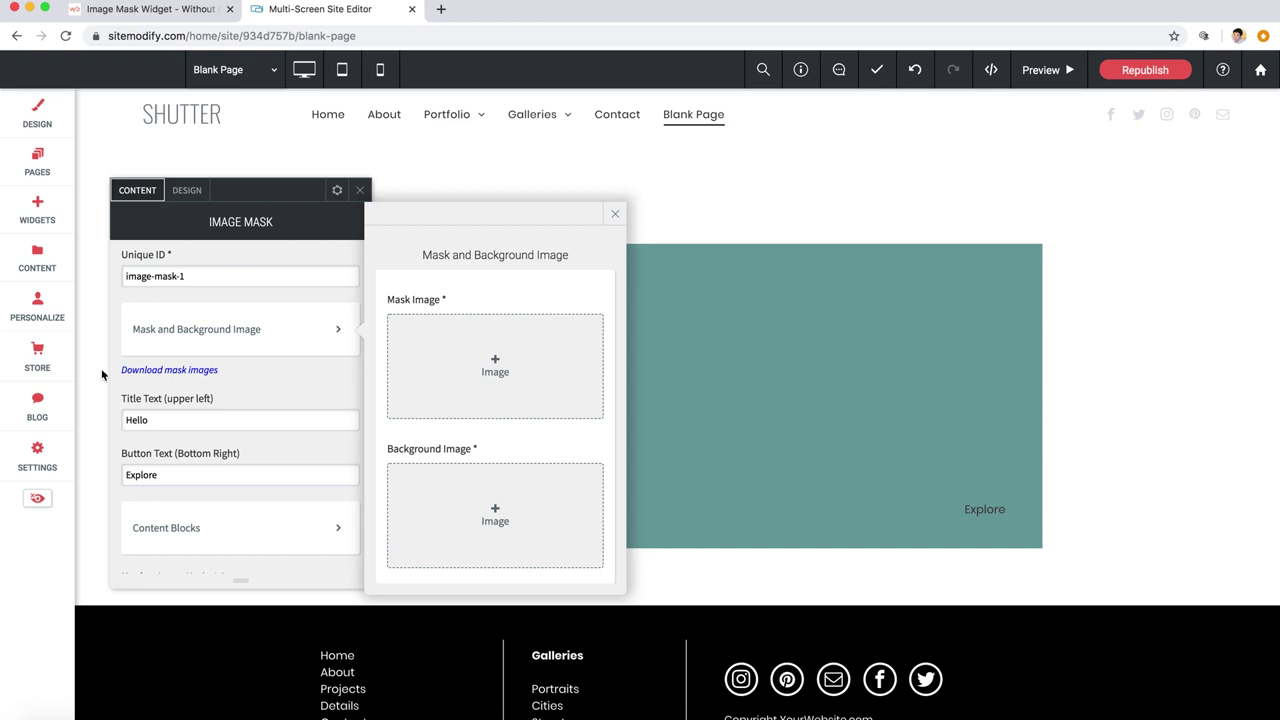
left_click(219, 373)
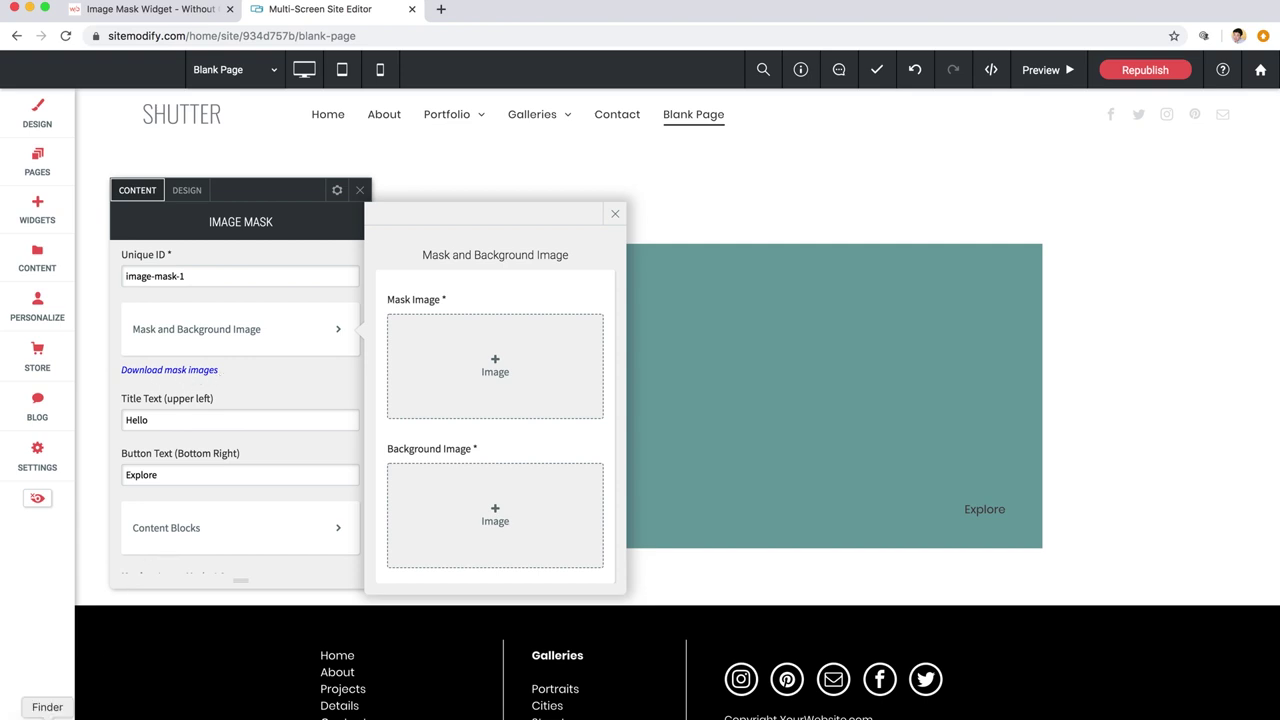
Browse the Color and White mask folders in Finder's Image Masks window, then close it
left_click(47, 718)
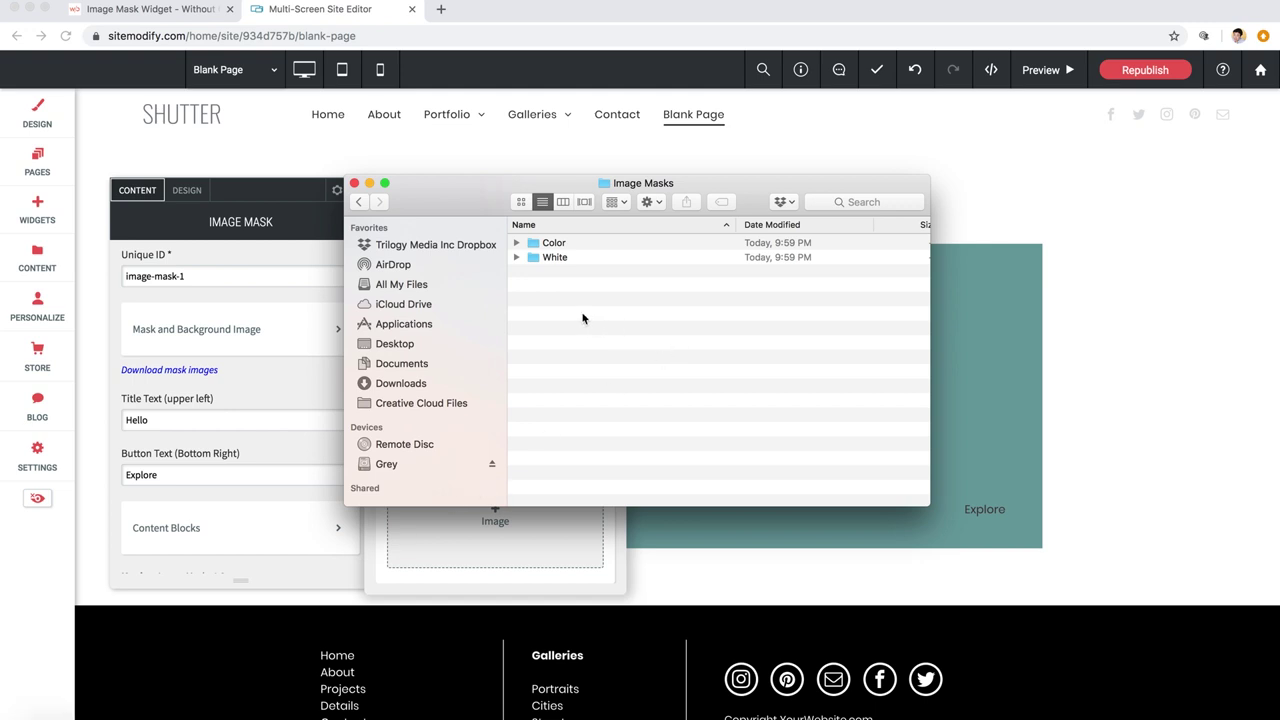
double_click(553, 245)
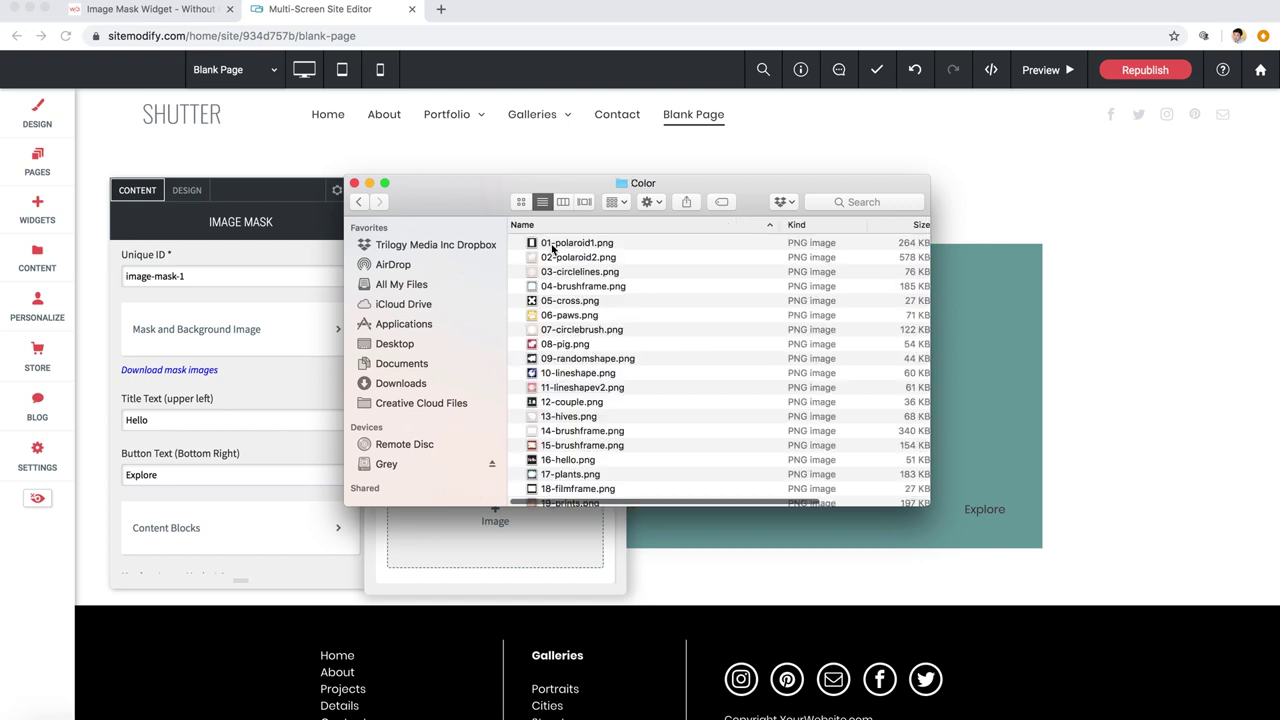
left_click(520, 201)
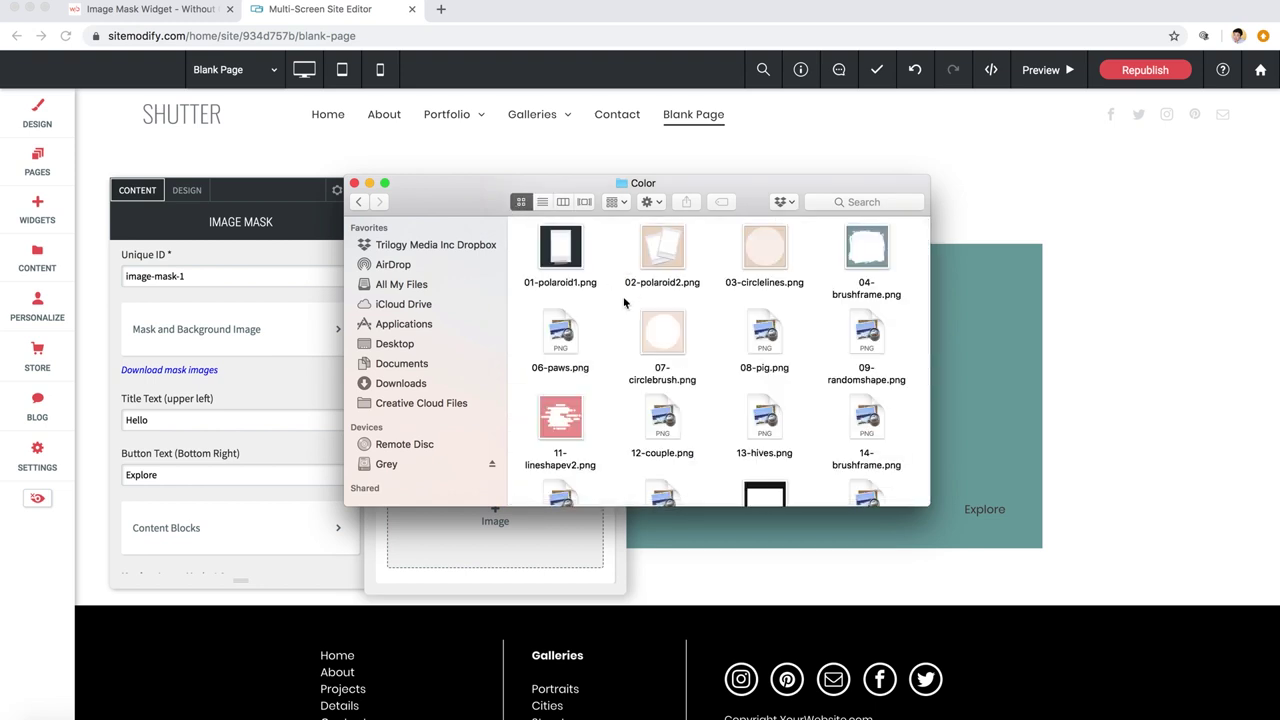
scroll(624, 302, "down", 2)
scroll(624, 302, "down", 5)
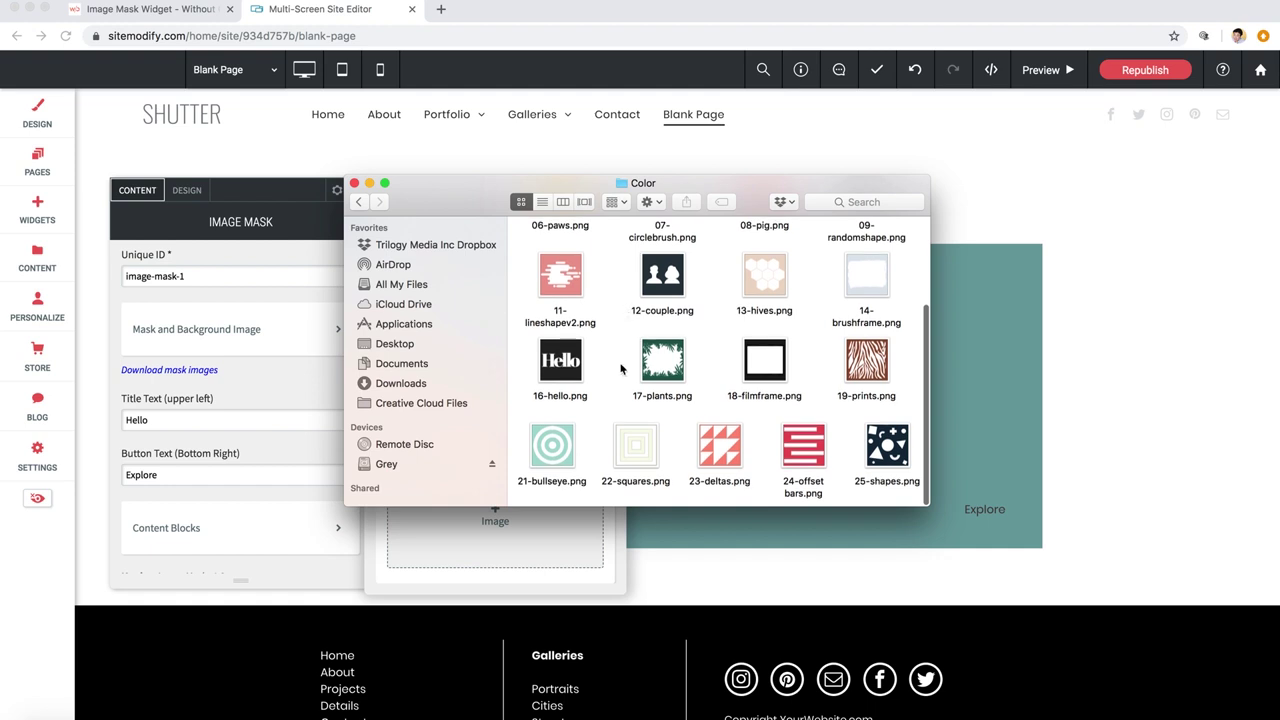
scroll(622, 330, "up", 3)
scroll(622, 368, "up", 5)
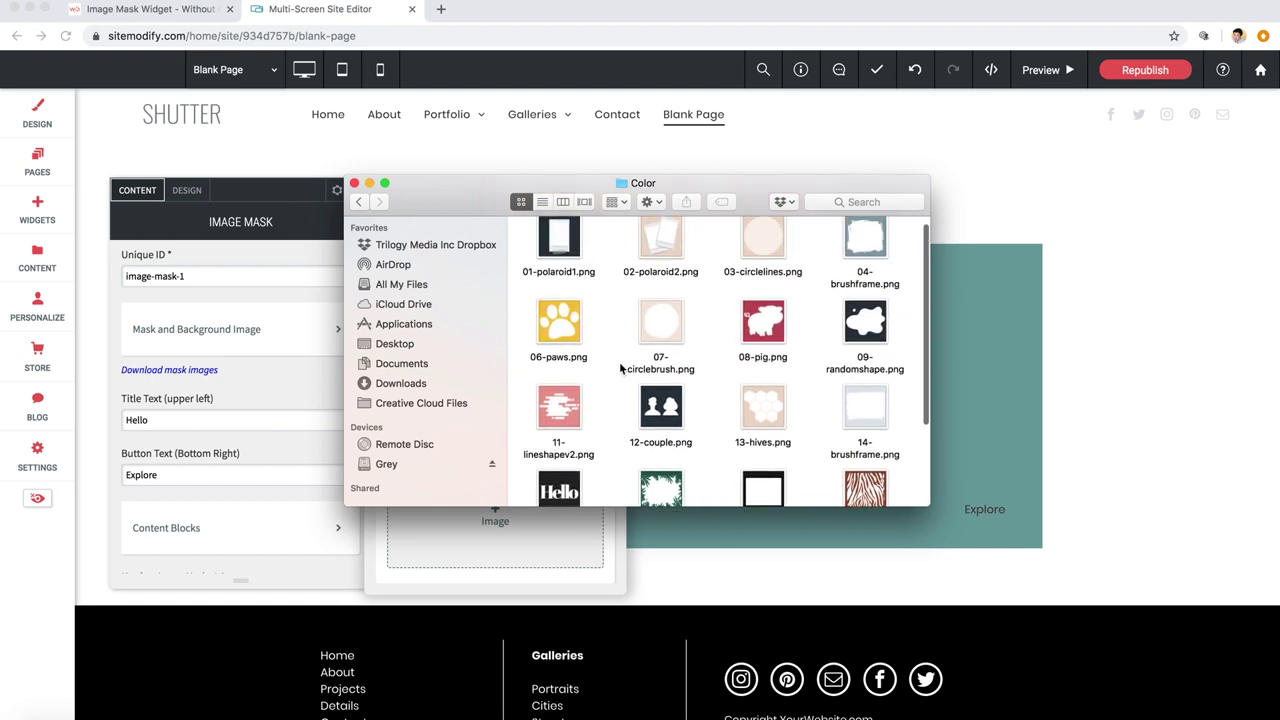
left_click(358, 202)
double_click(540, 257)
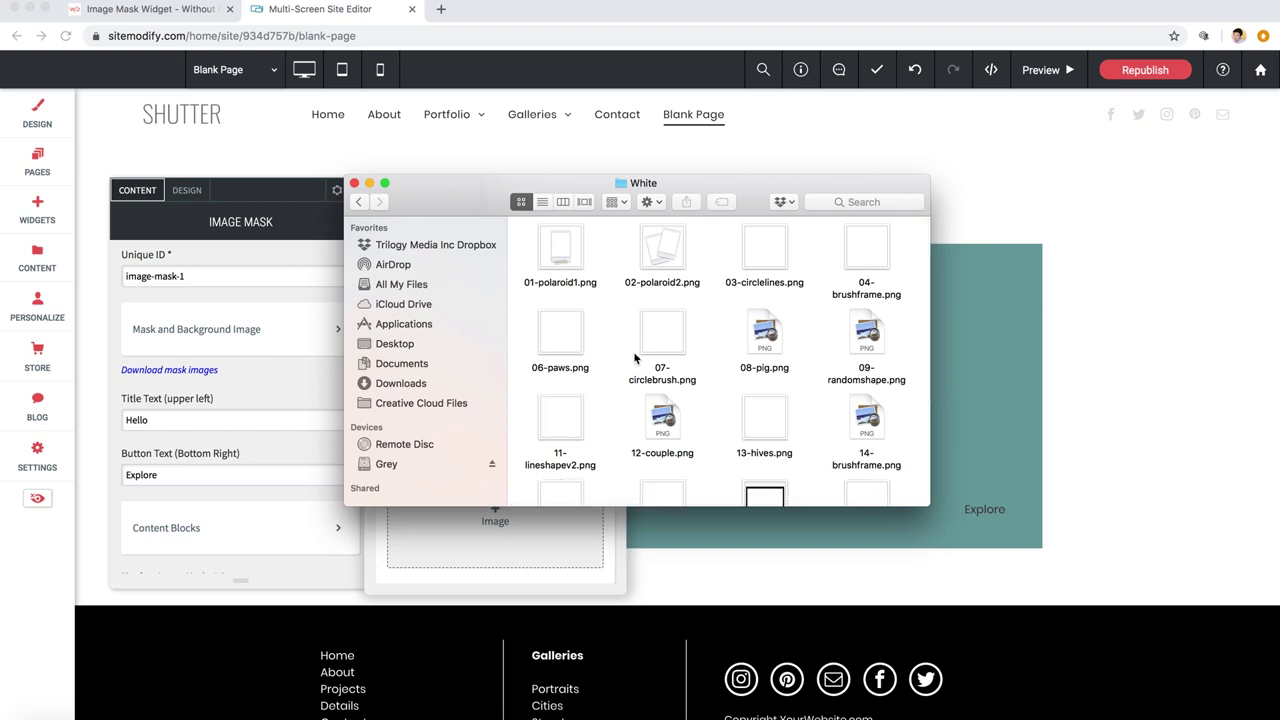
left_click(358, 202)
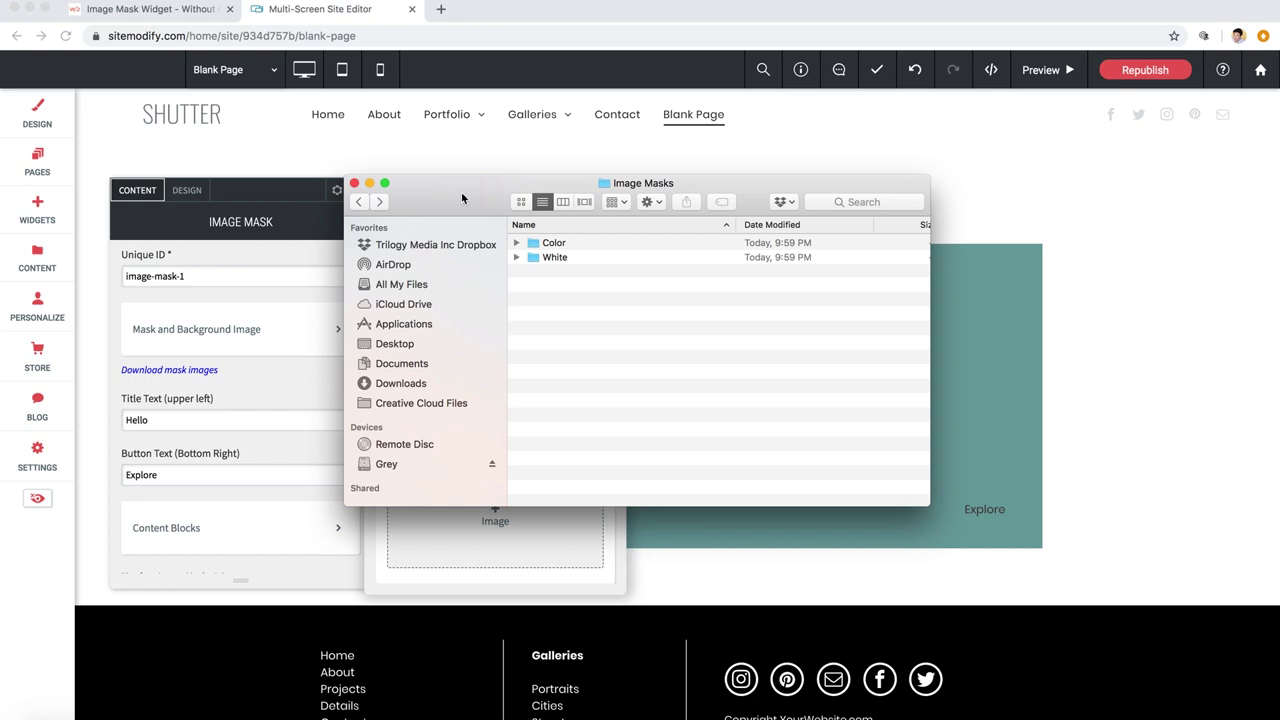
left_click(355, 183)
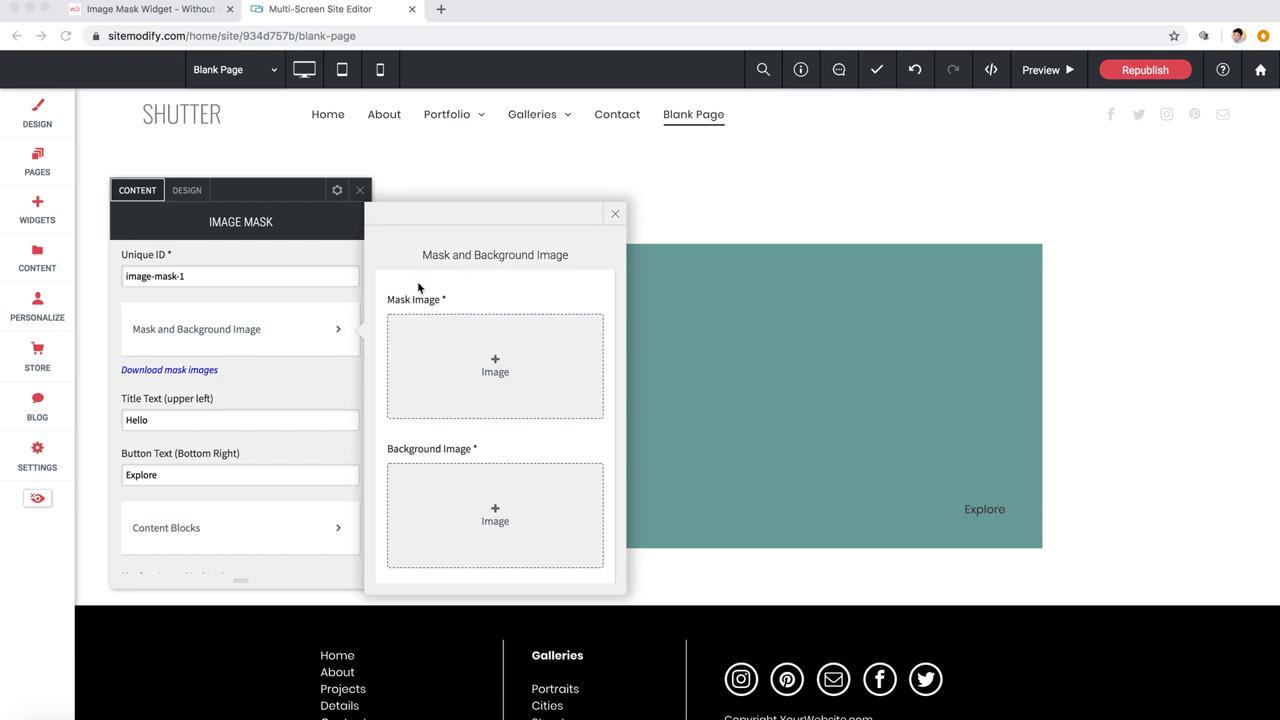
Pick the striped circle image from the Image Picker as the widget's Mask Image
left_click(472, 346)
left_click(495, 363)
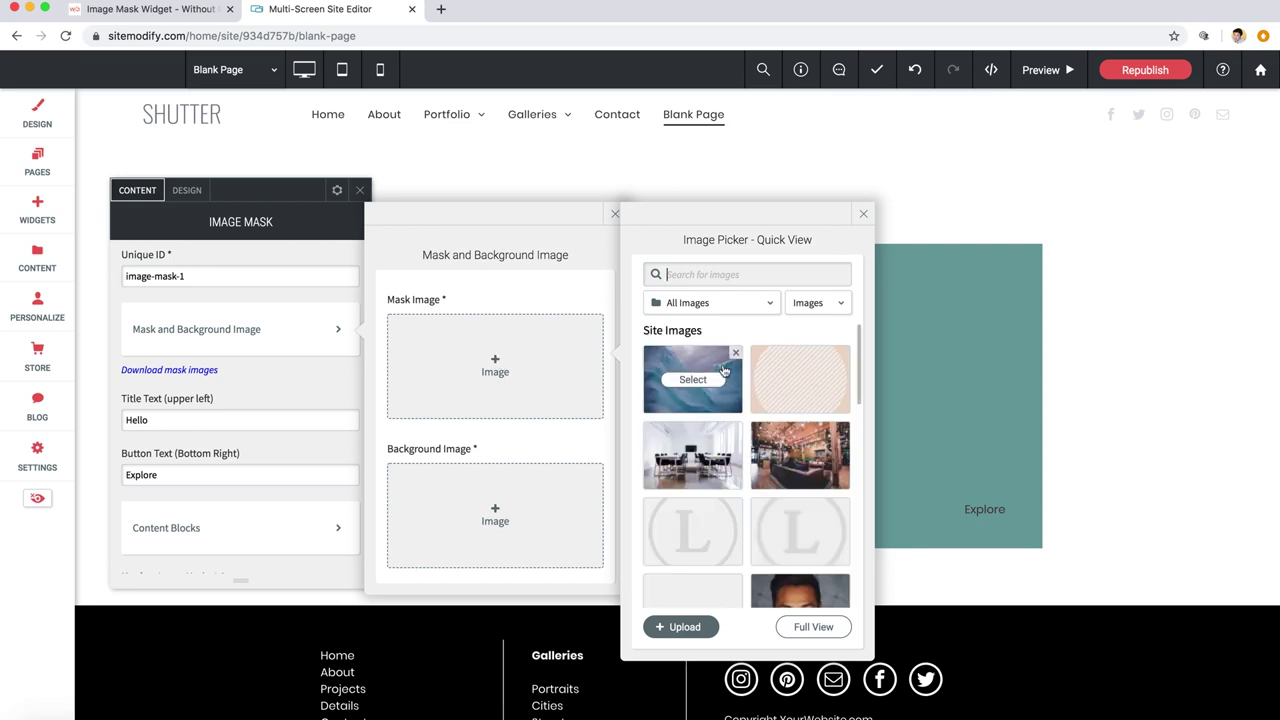
mouse_move(806, 376)
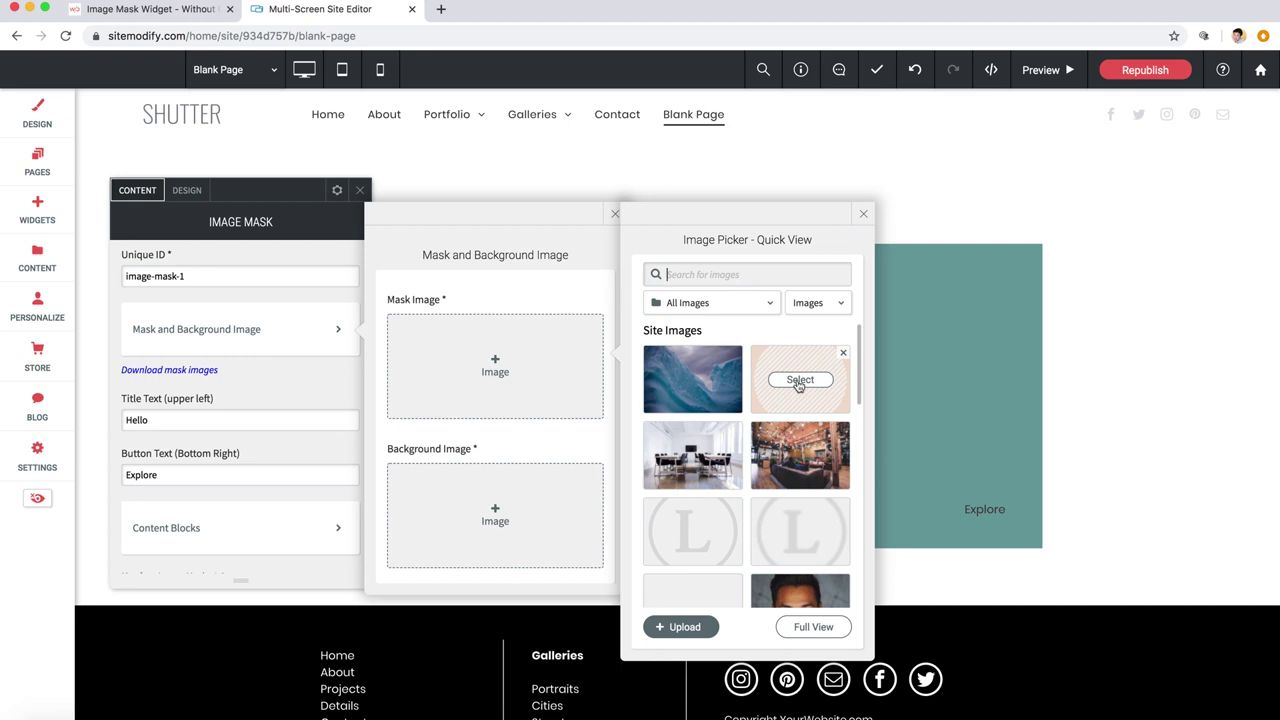
left_click(799, 382)
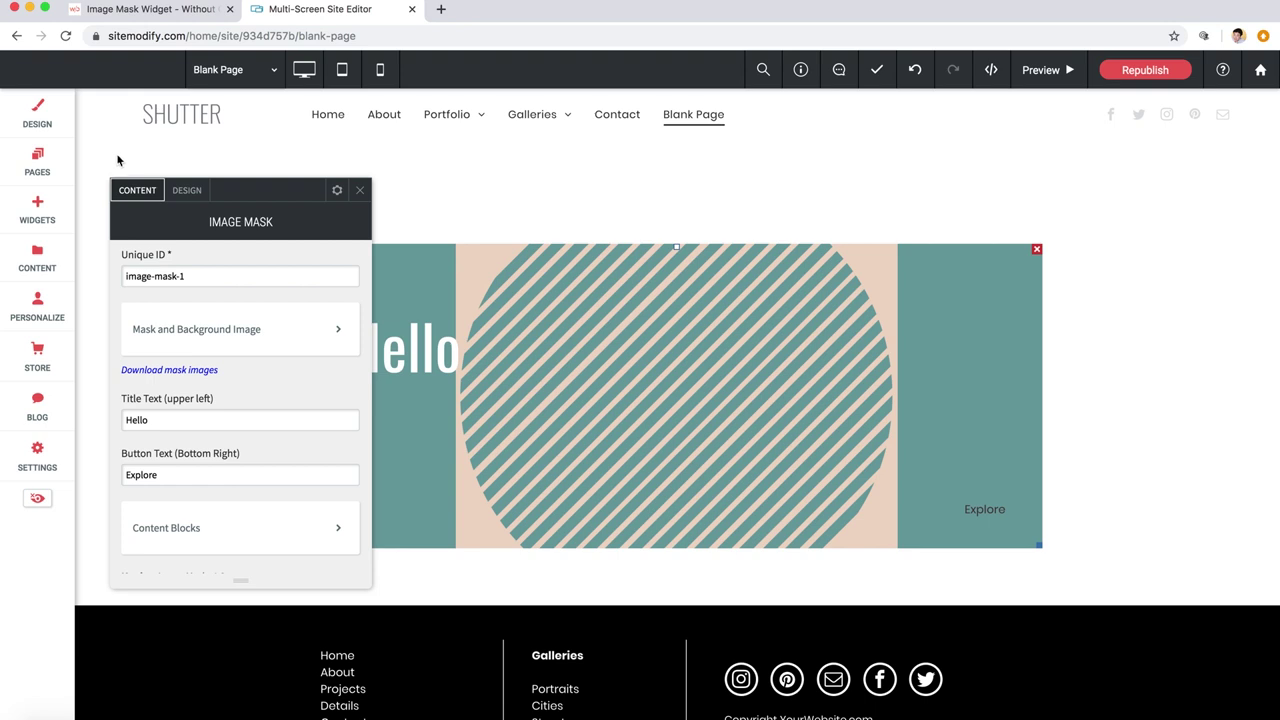
Set the Image Mask's Panel Height to 700 in the Design tab
left_click(184, 193)
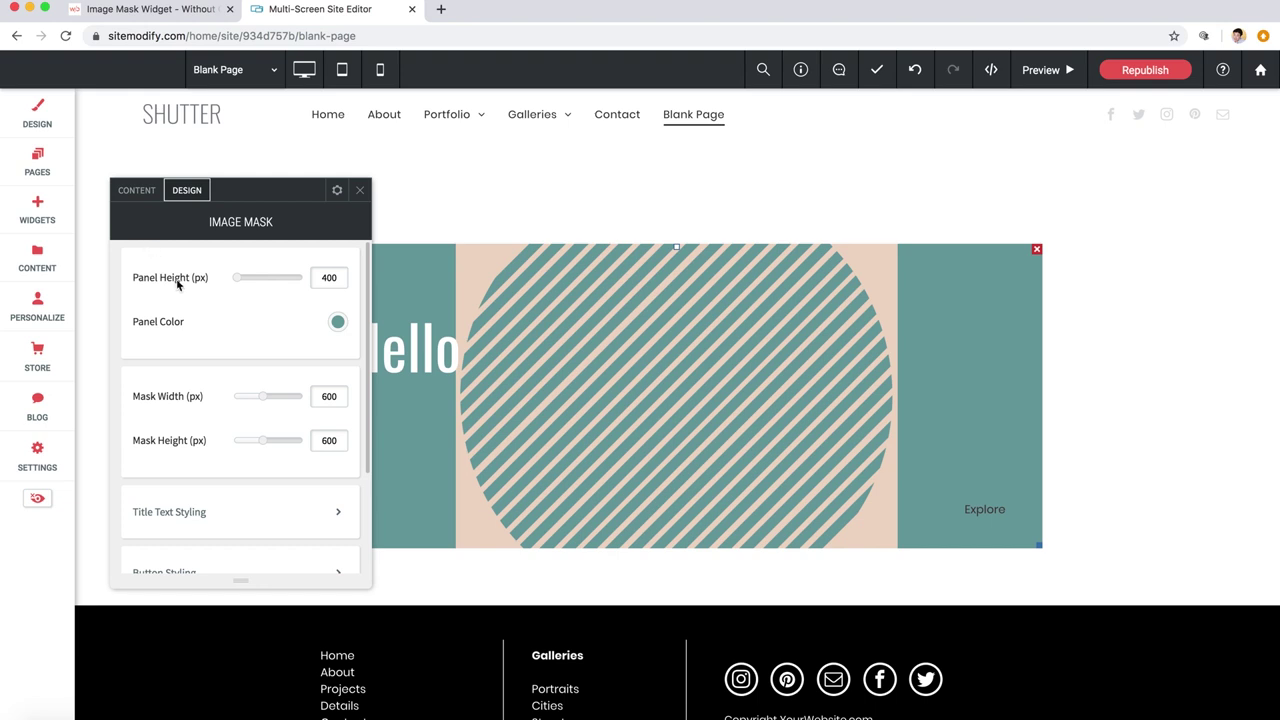
double_click(329, 278)
type("700")
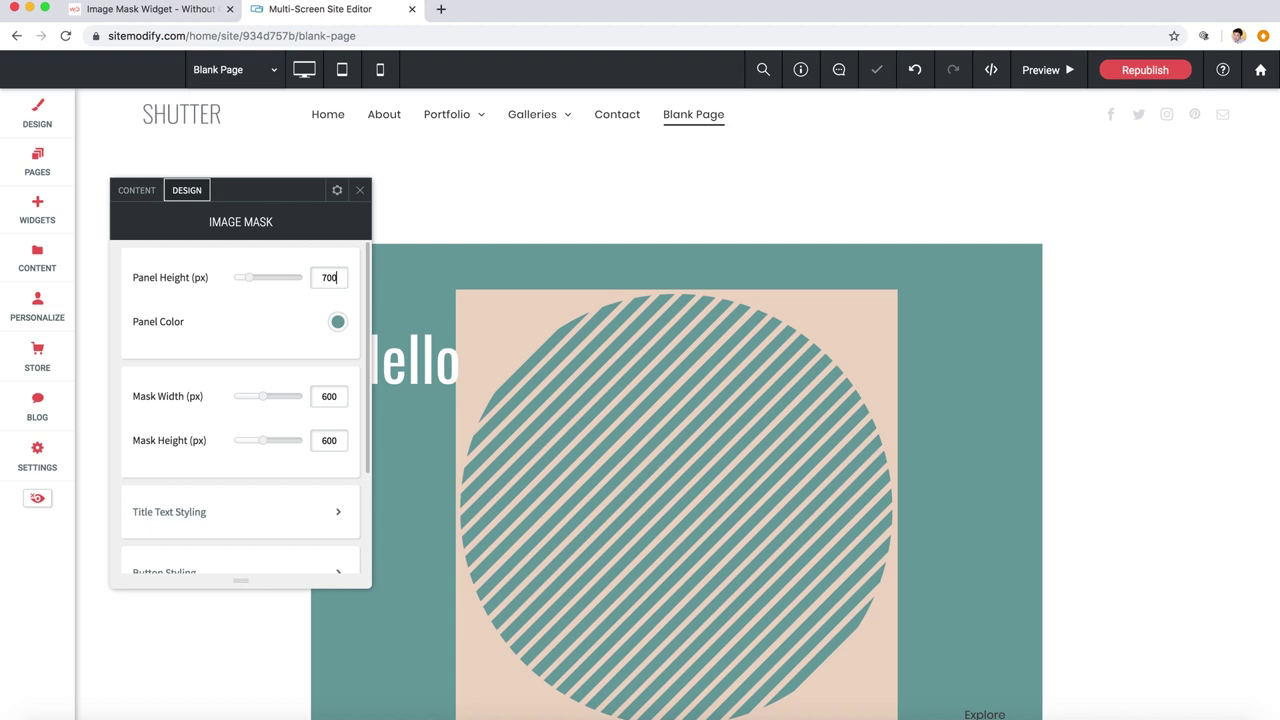
scroll(280, 330, "down", 2)
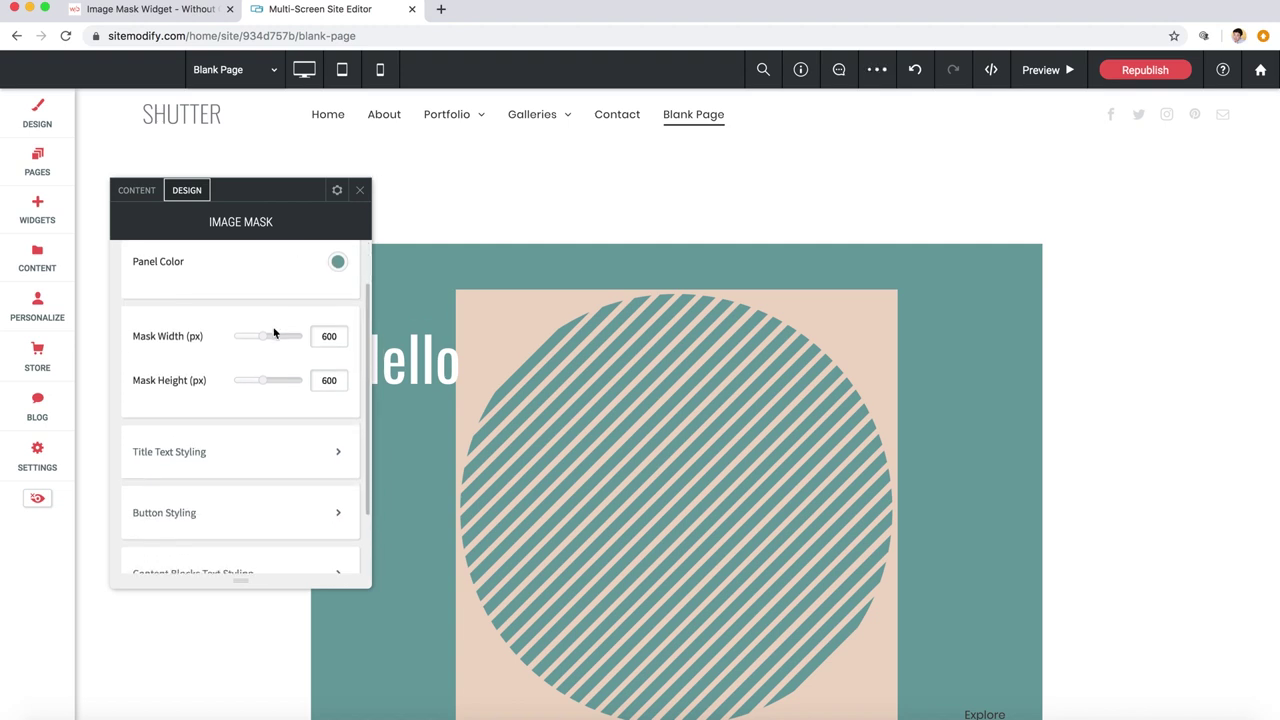
scroll(274, 334, "down", 1)
scroll(274, 334, "up", 3)
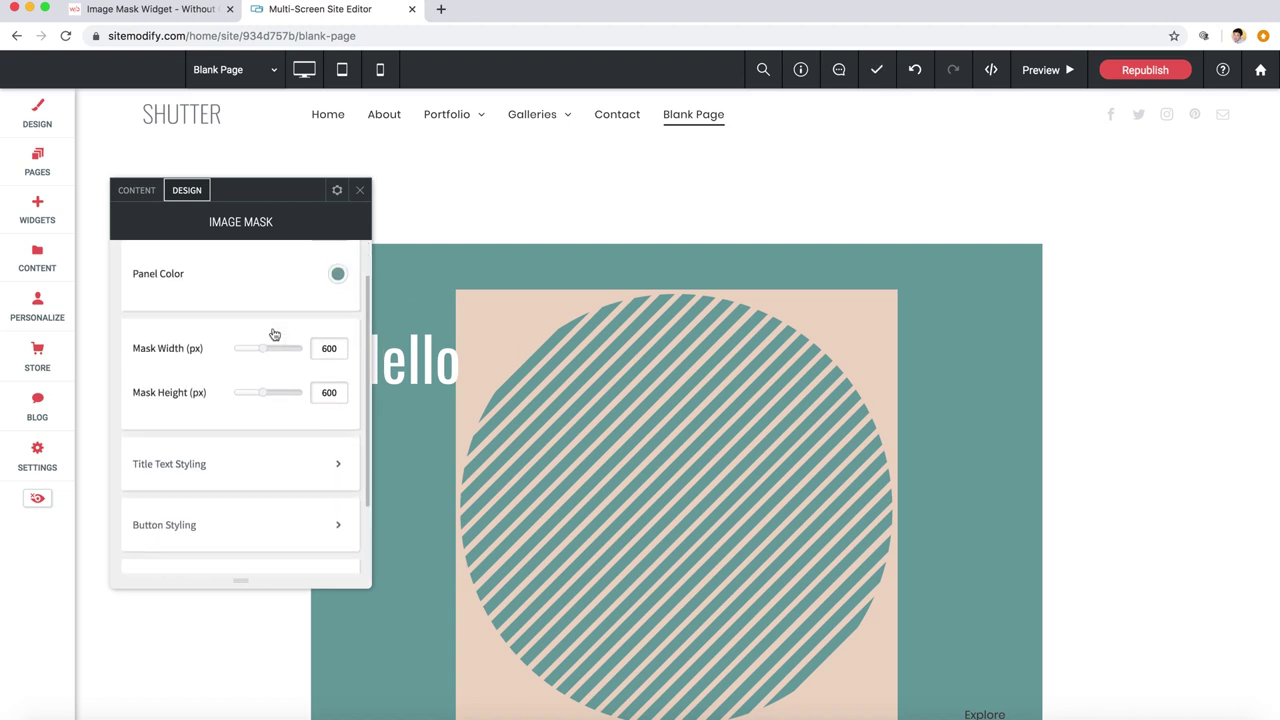
Change the Panel Color to hex #eed7c7
left_click(337, 322)
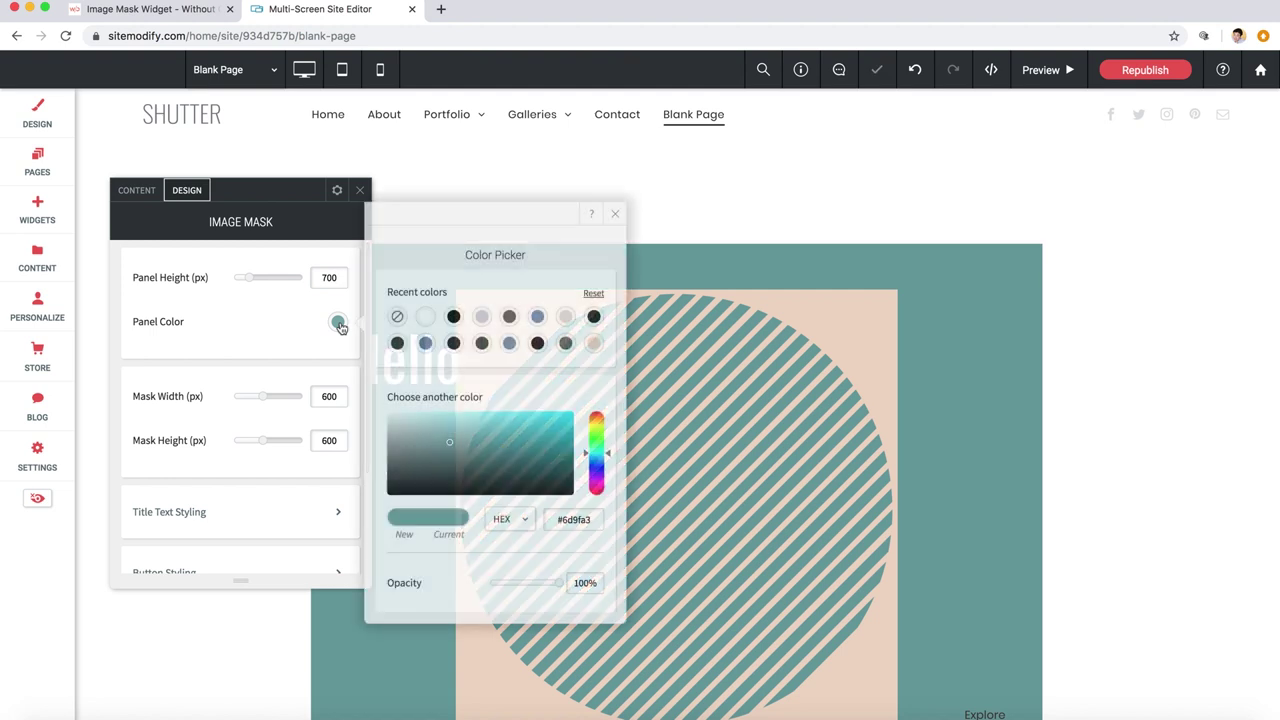
double_click(581, 520)
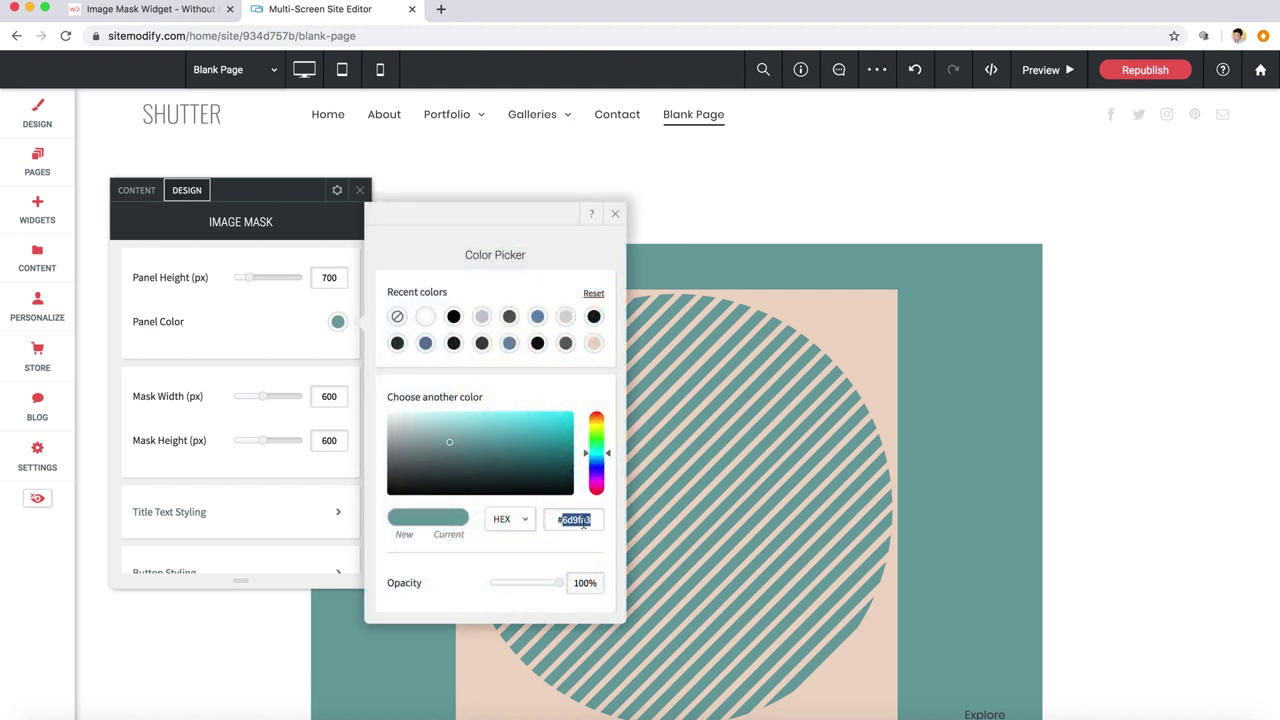
type("#eed7c7")
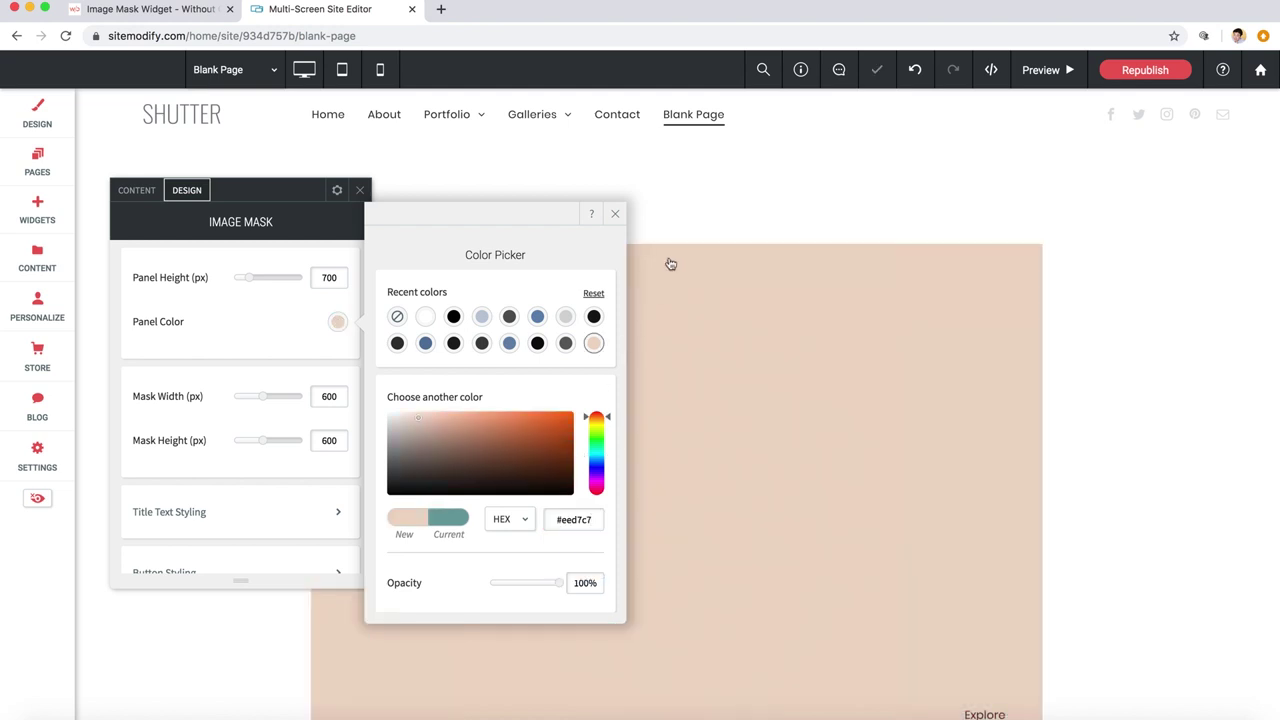
left_click(615, 214)
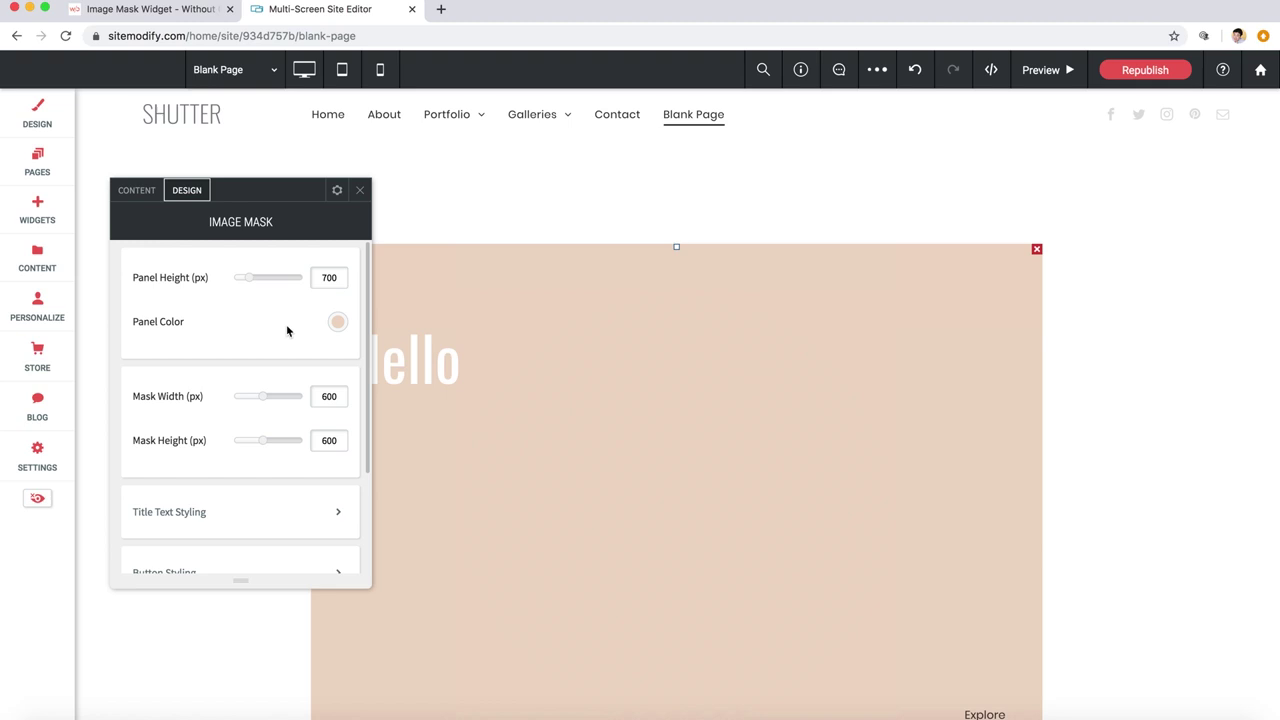
Return to the Content tab and open the Mask and Background Image options
scroll(246, 343, "down", 1)
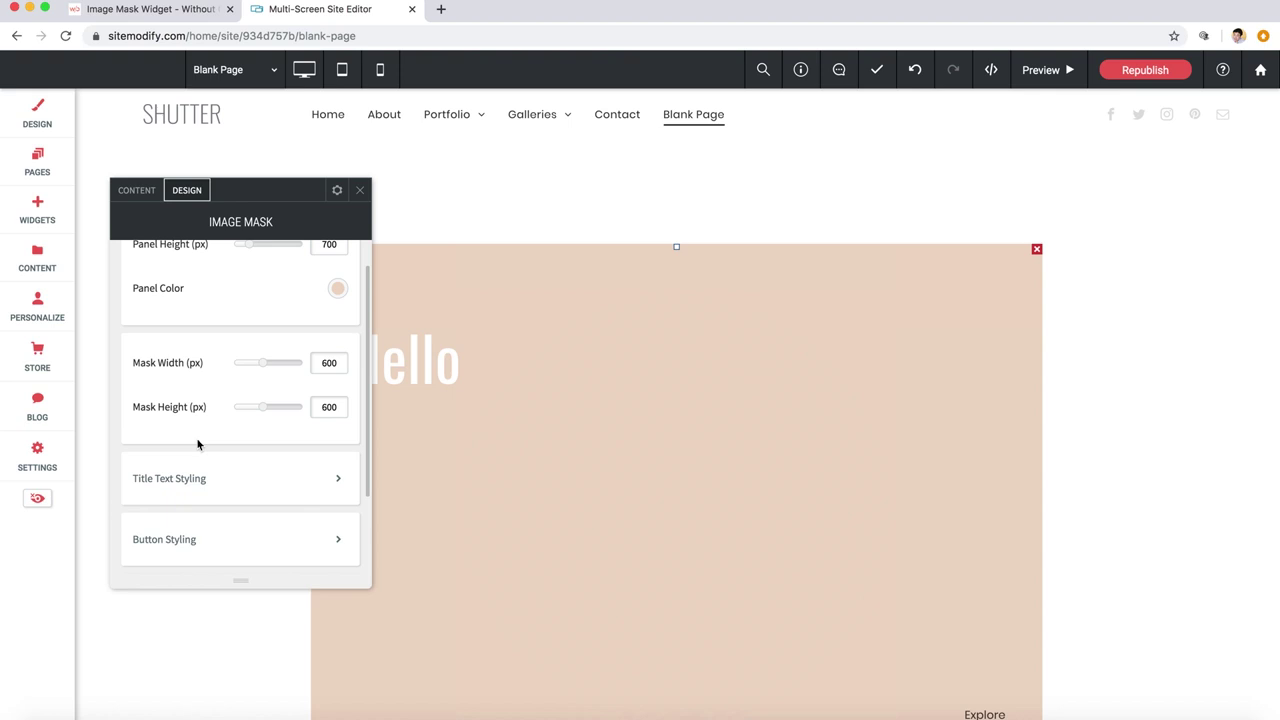
scroll(197, 445, "up", 1)
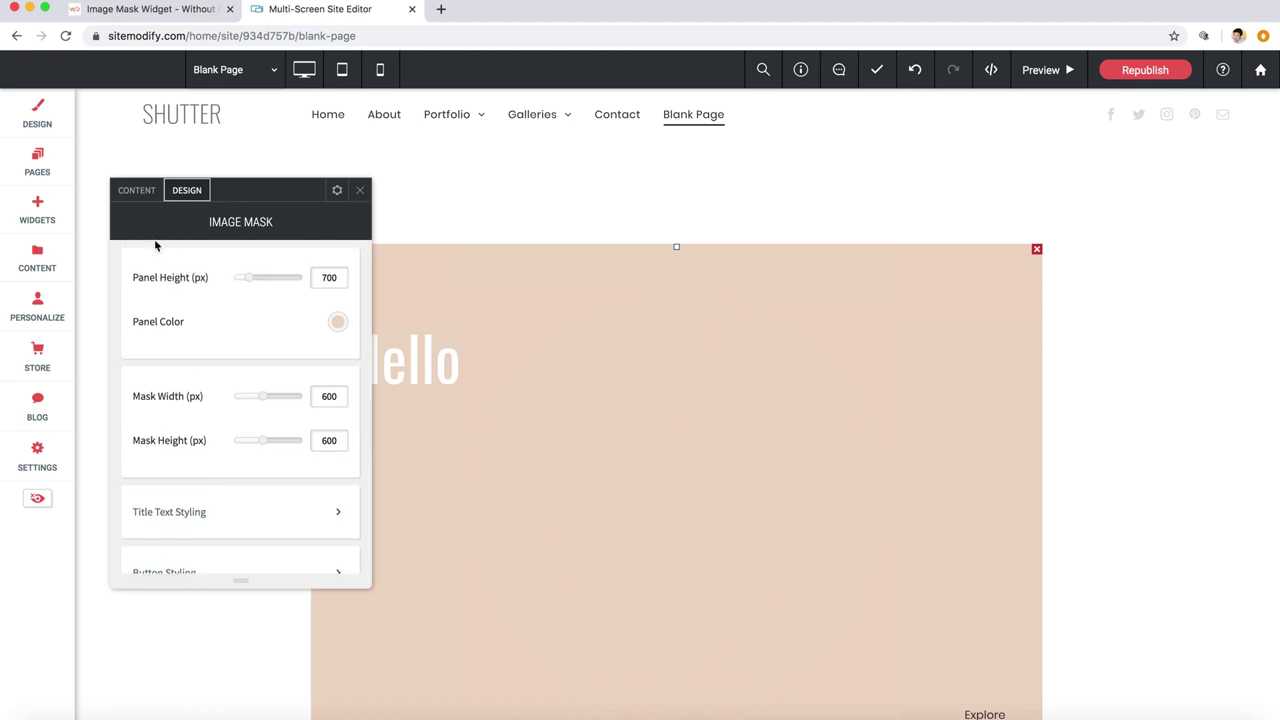
left_click(138, 193)
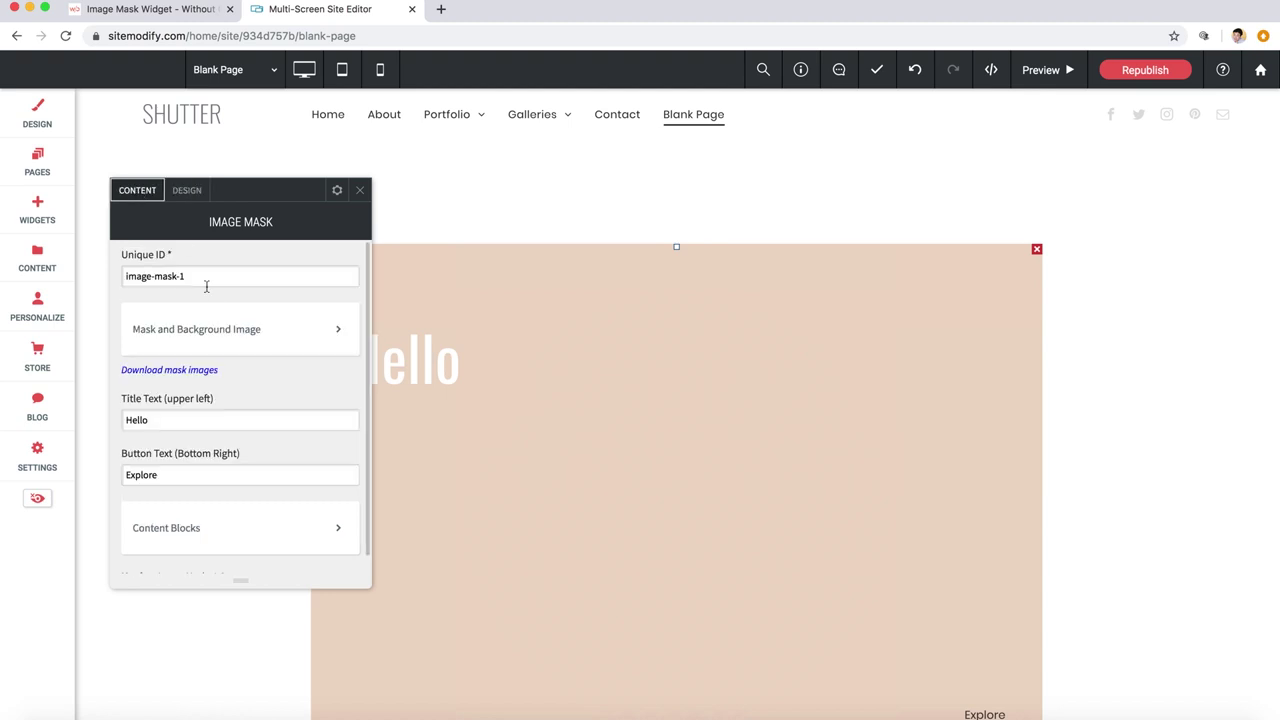
left_click(220, 336)
Choose the blue ice photo as the Background Image and close the Image Mask settings
left_click(450, 599)
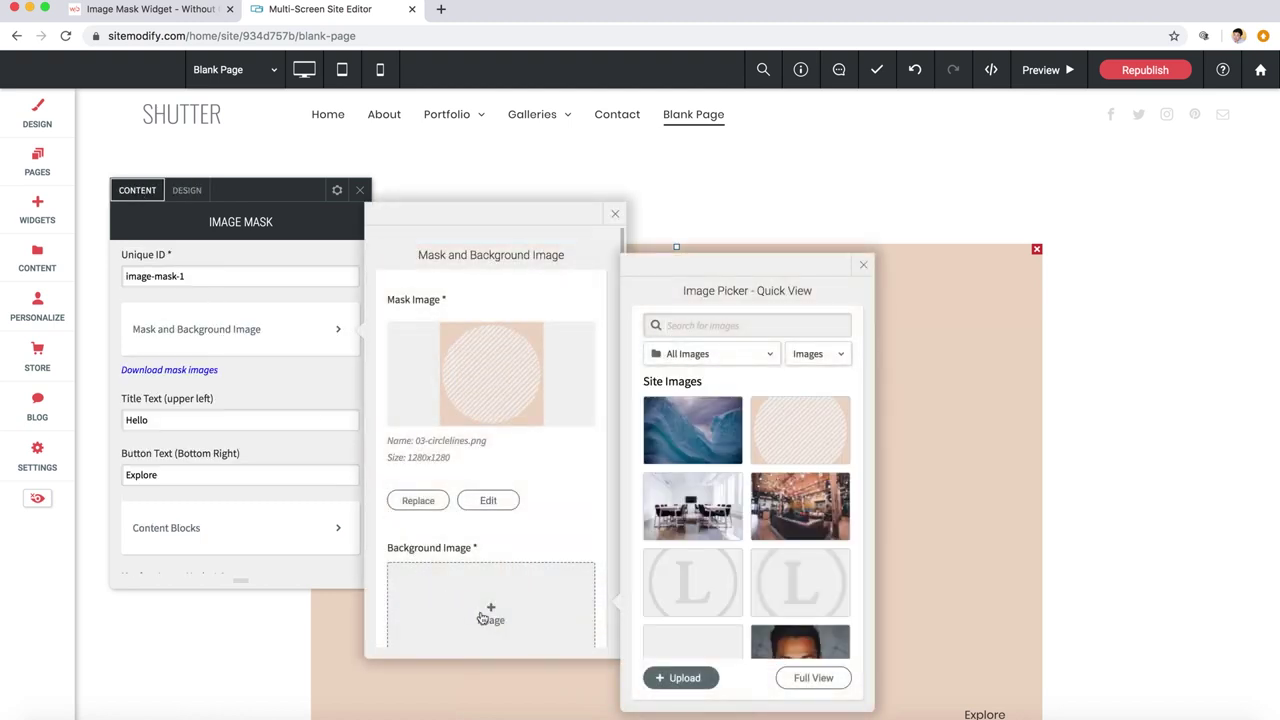
left_click(704, 433)
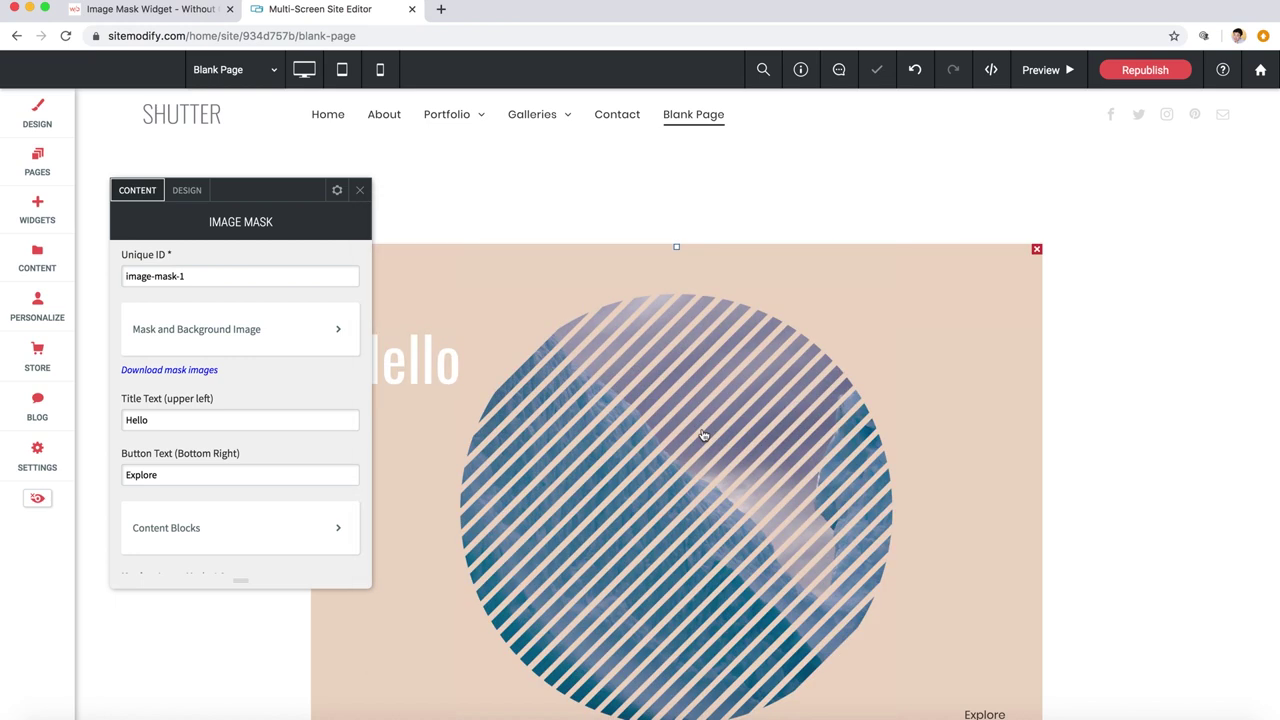
scroll(495, 397, "down", 3)
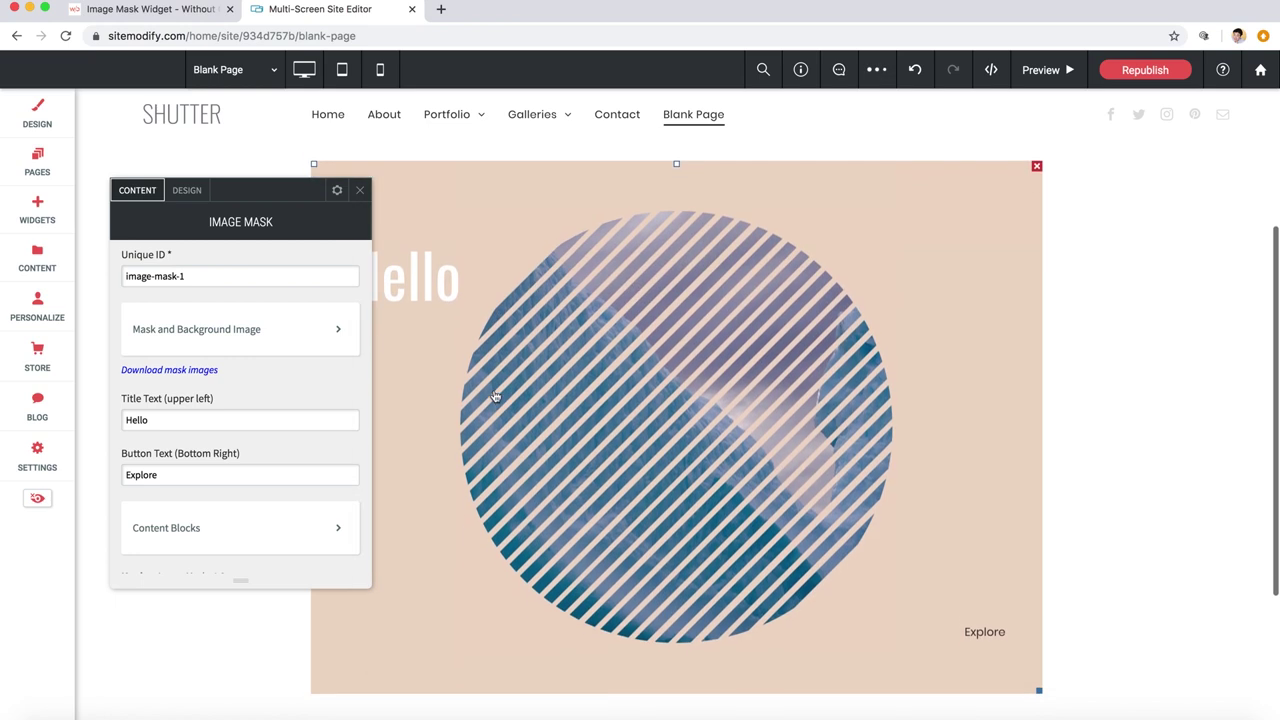
scroll(495, 397, "up", 1)
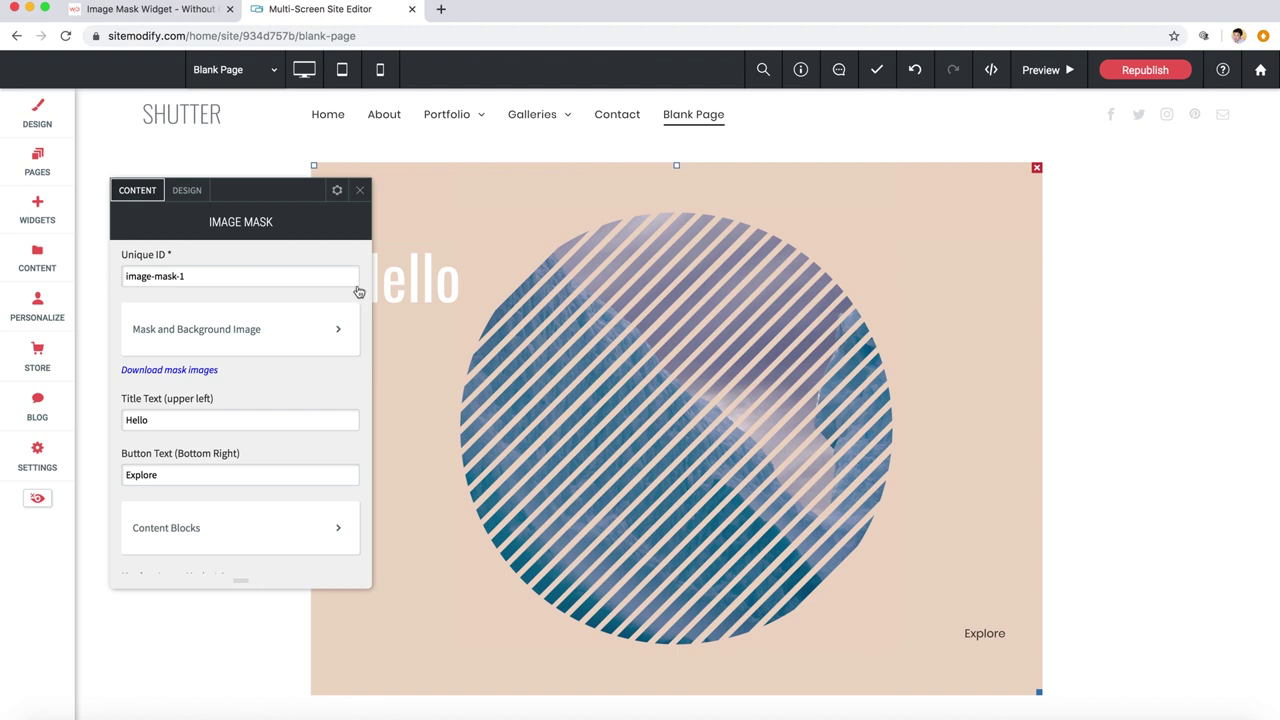
left_click(360, 191)
scroll(226, 280, "up", 1)
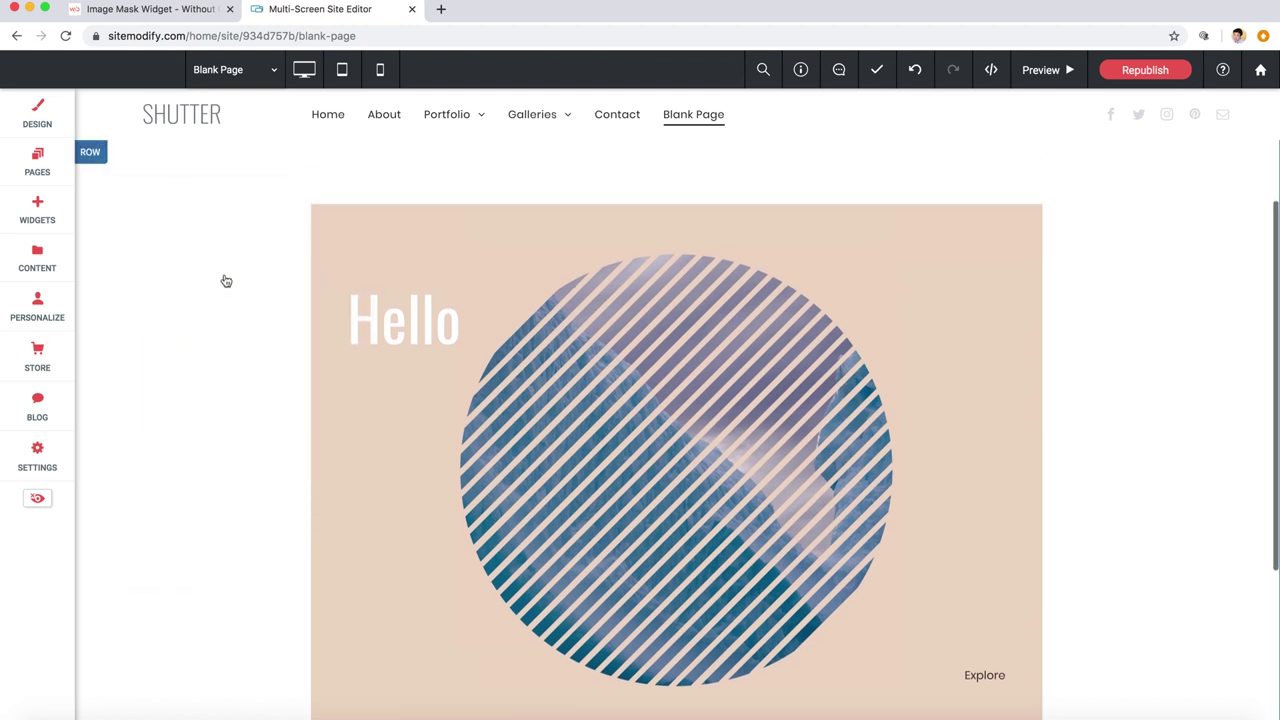
Make the image mask widget's row span the full page width
left_click(89, 155)
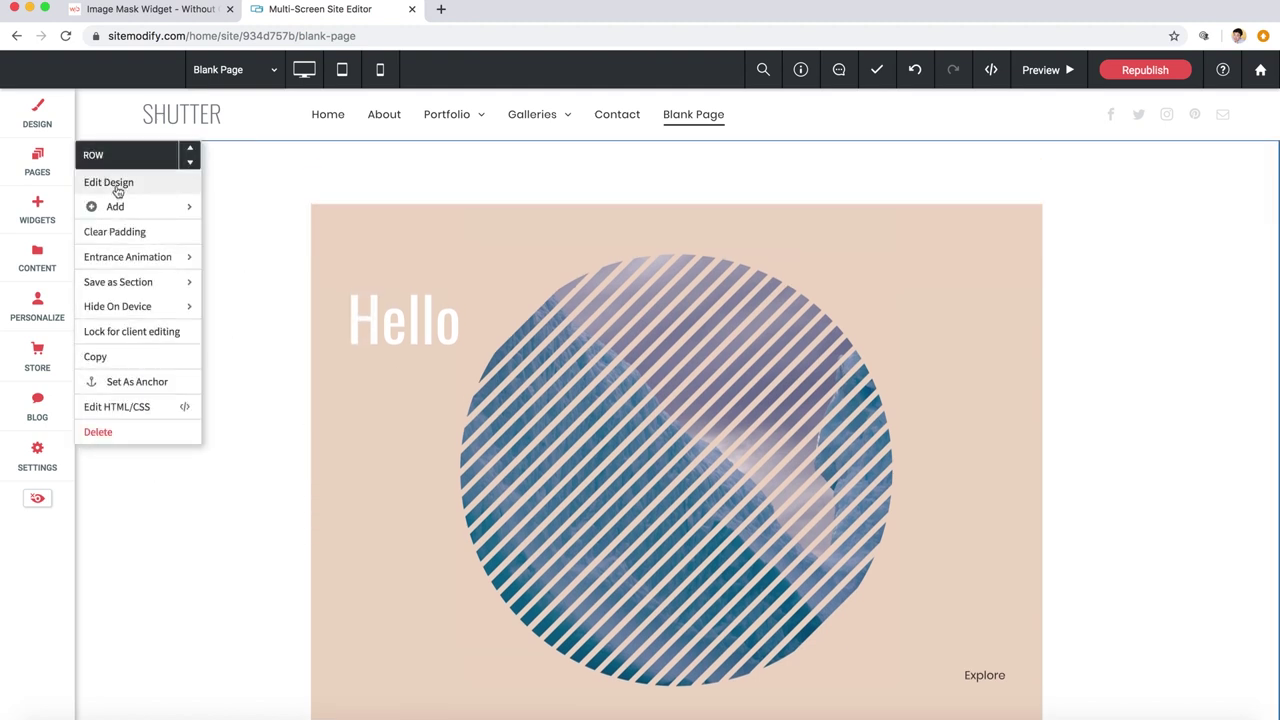
left_click(112, 183)
left_click(305, 381)
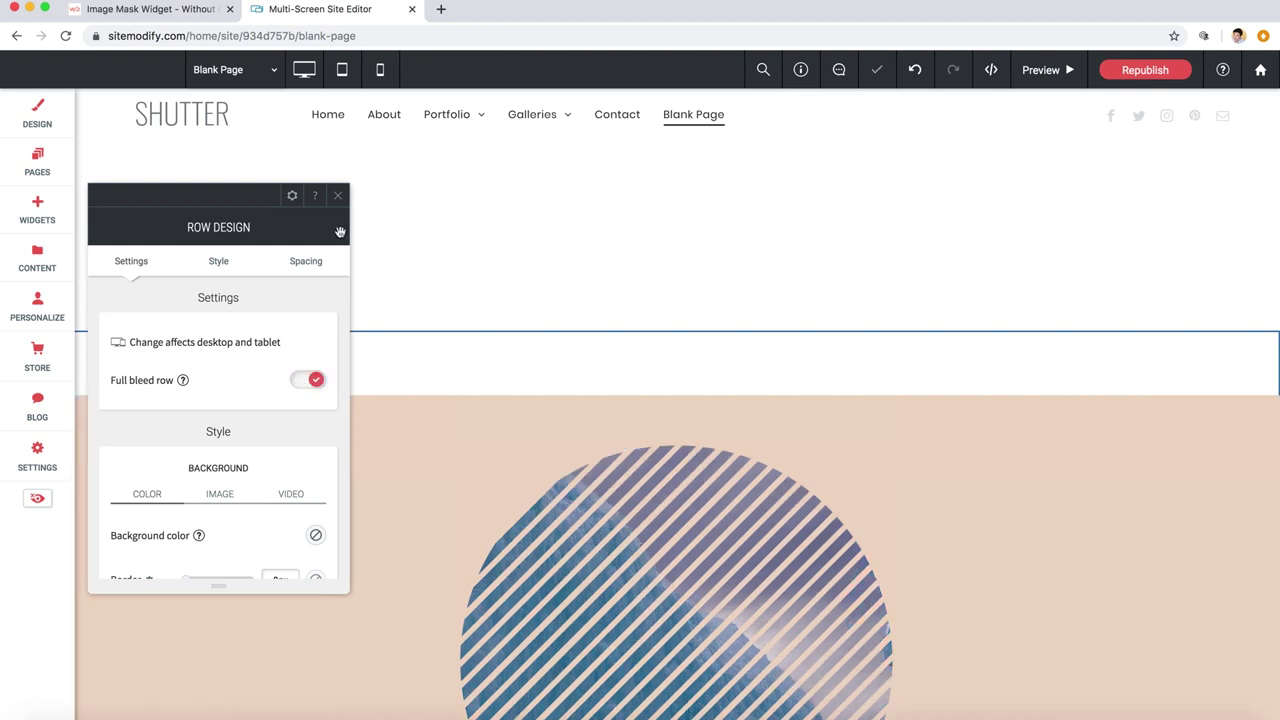
left_click(340, 199)
scroll(322, 477, "down", 6)
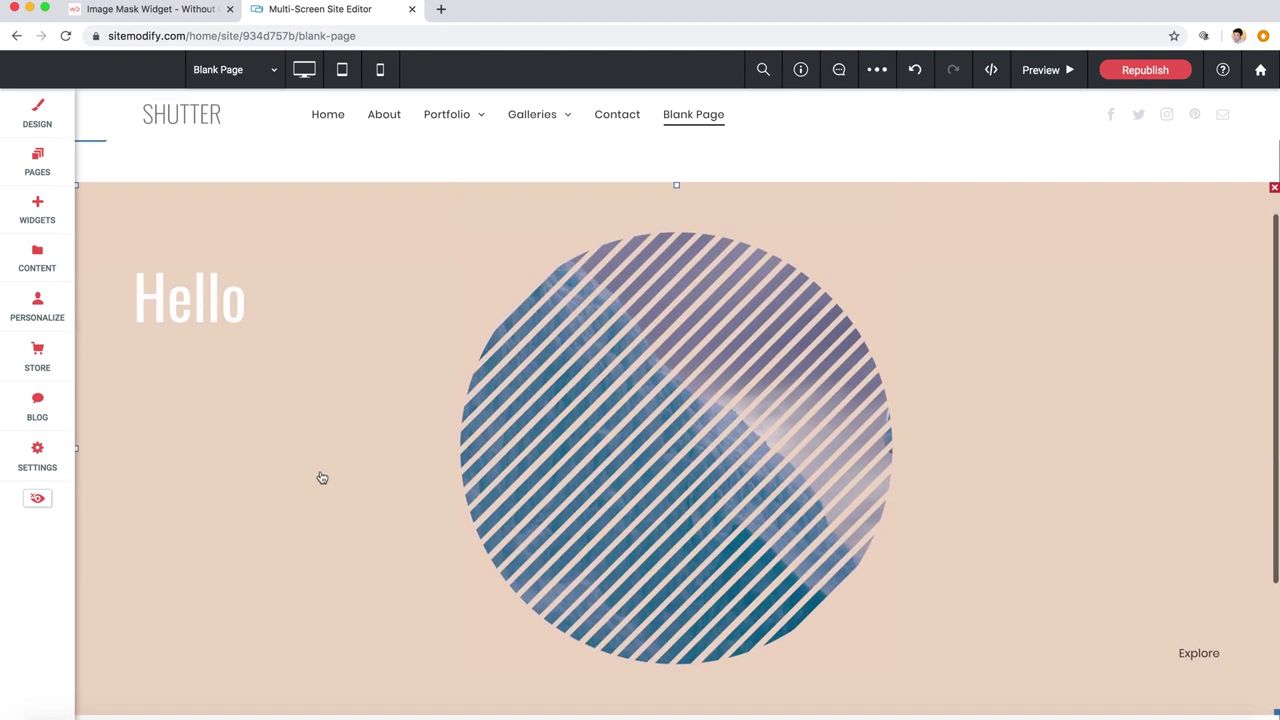
scroll(322, 477, "up", 3)
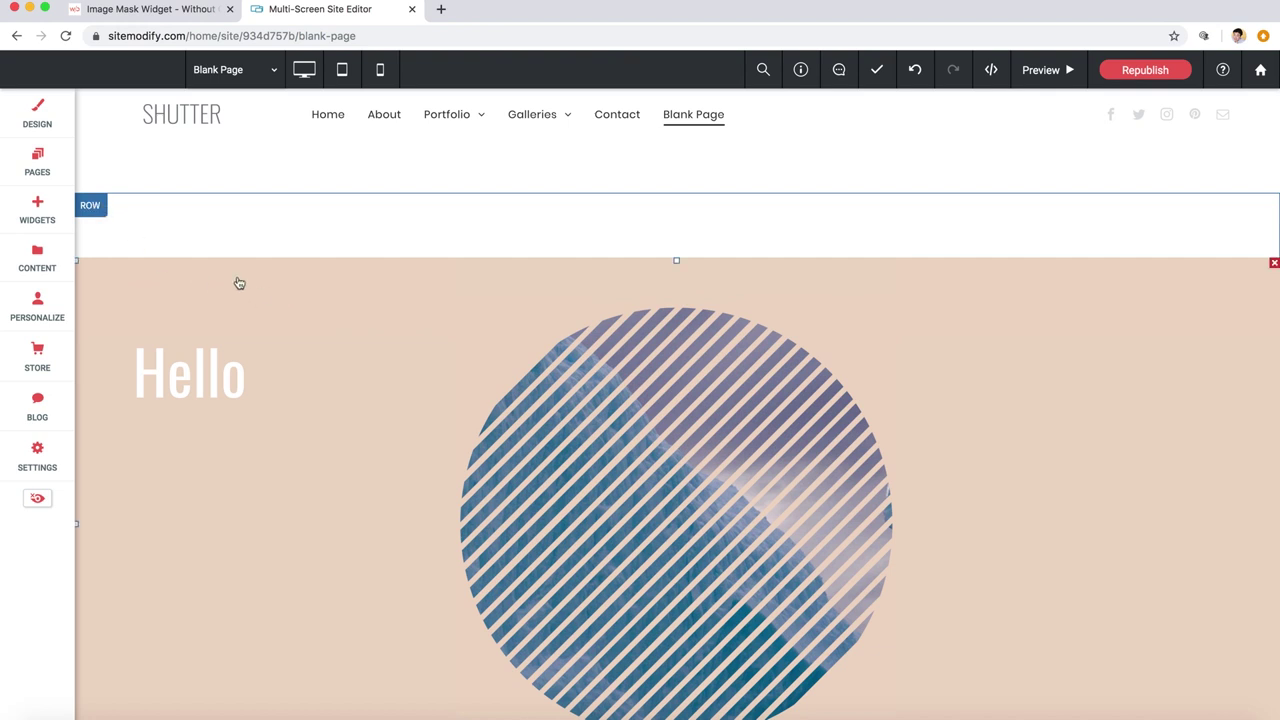
Set the row above's inner top and bottom padding to 0px
left_click(90, 208)
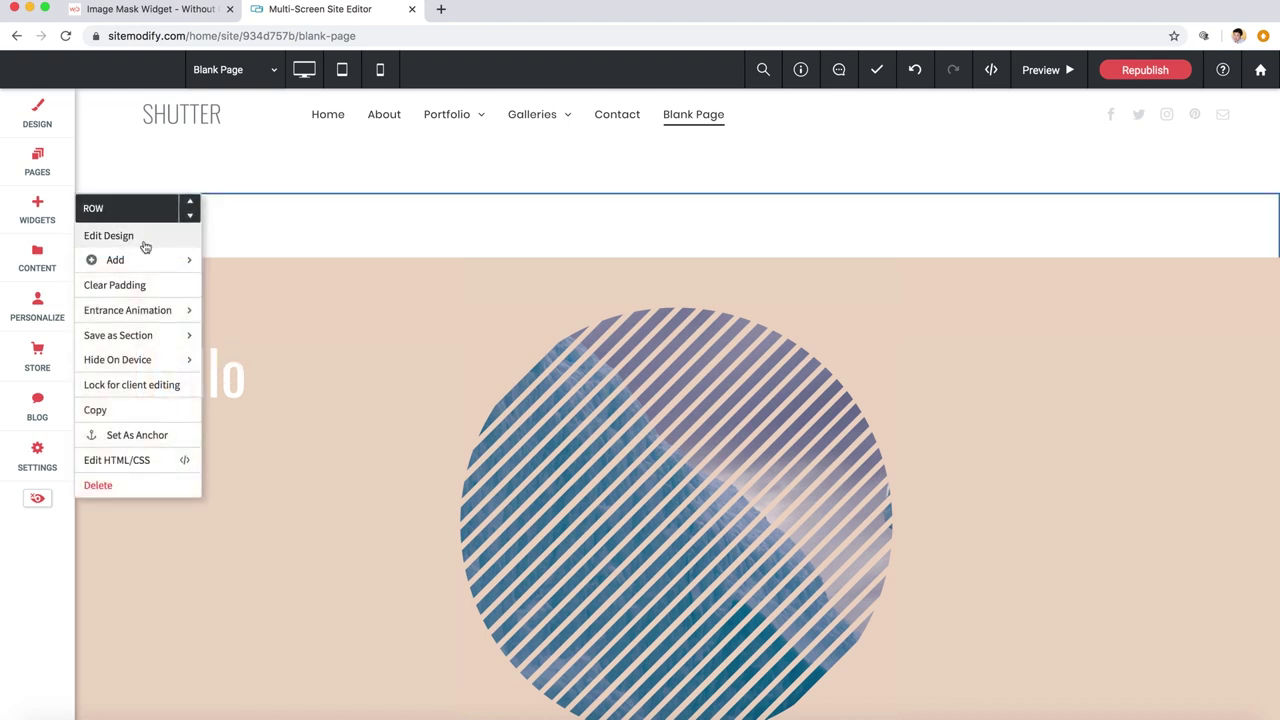
left_click(147, 240)
left_click(306, 262)
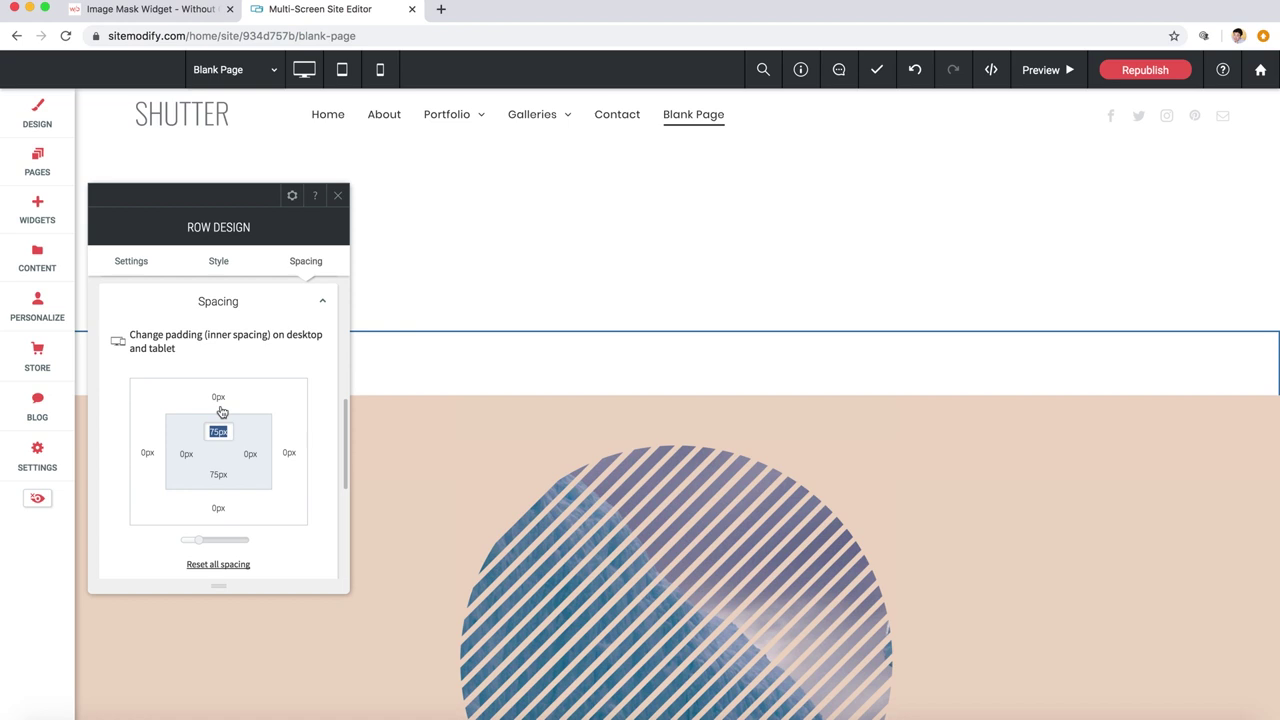
type("0")
left_click(218, 474)
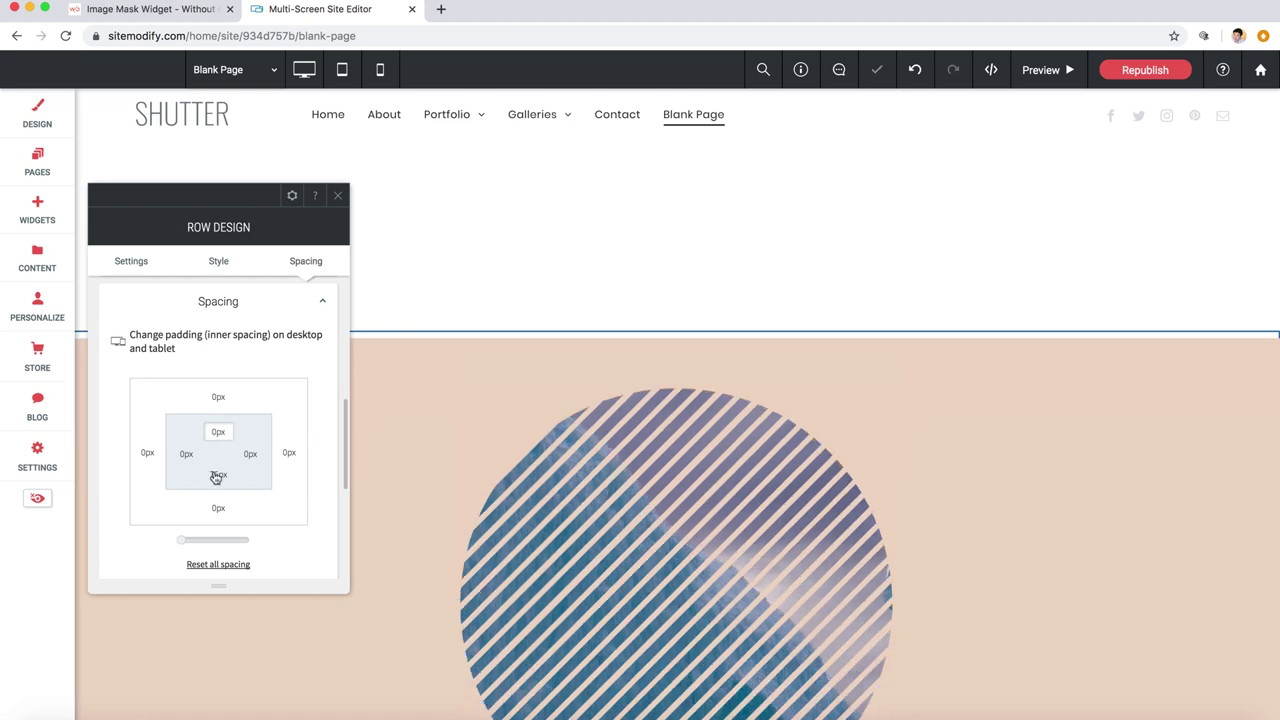
type("0")
key("Return")
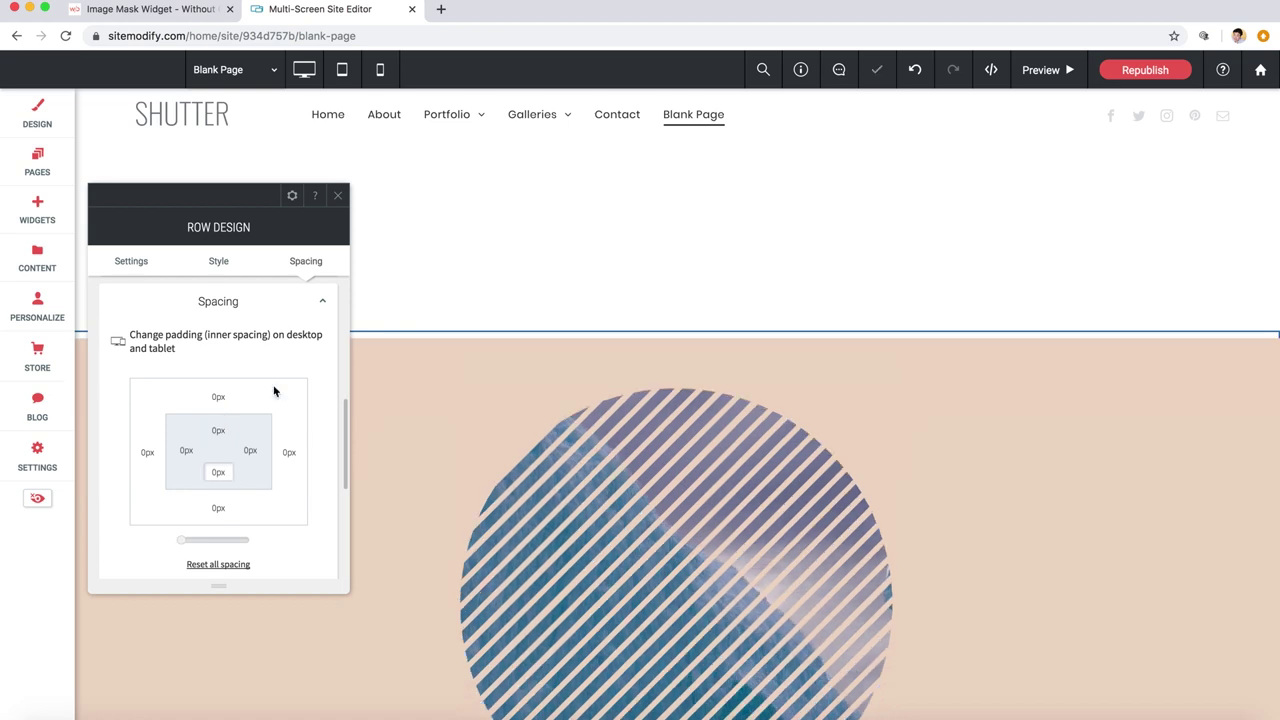
left_click(337, 197)
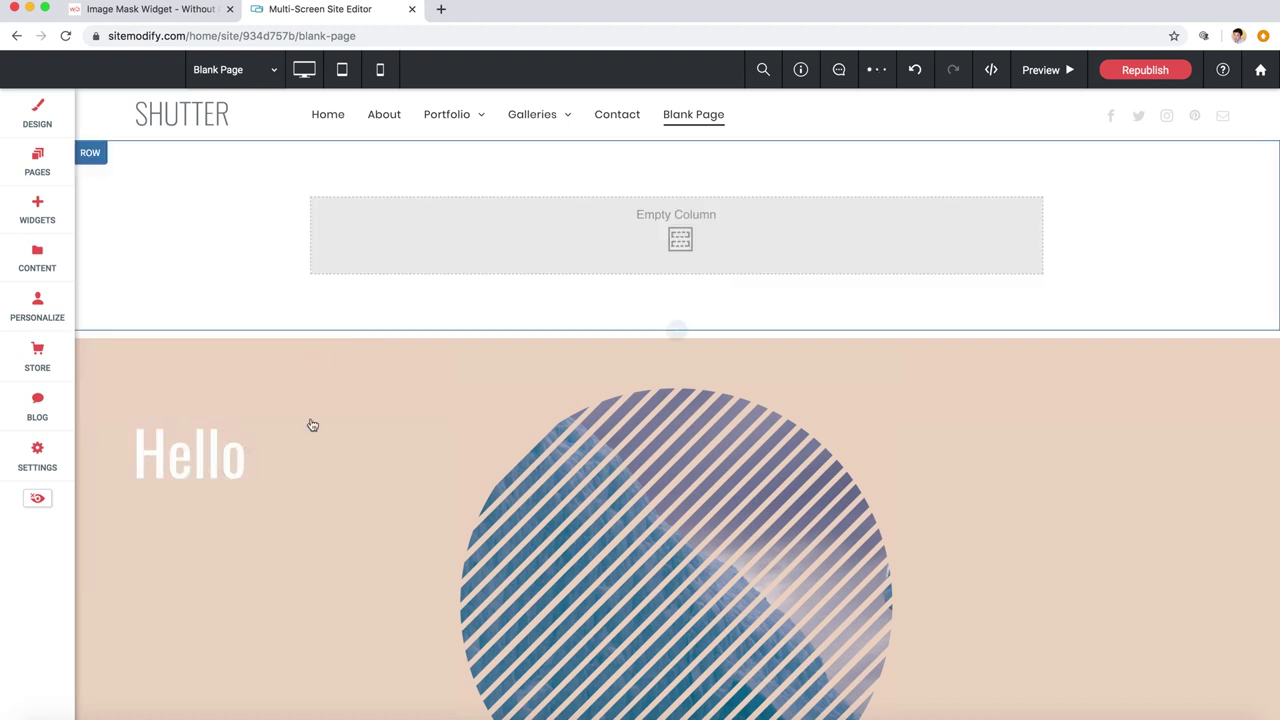
scroll(311, 423, "down", 3)
left_click(1041, 62)
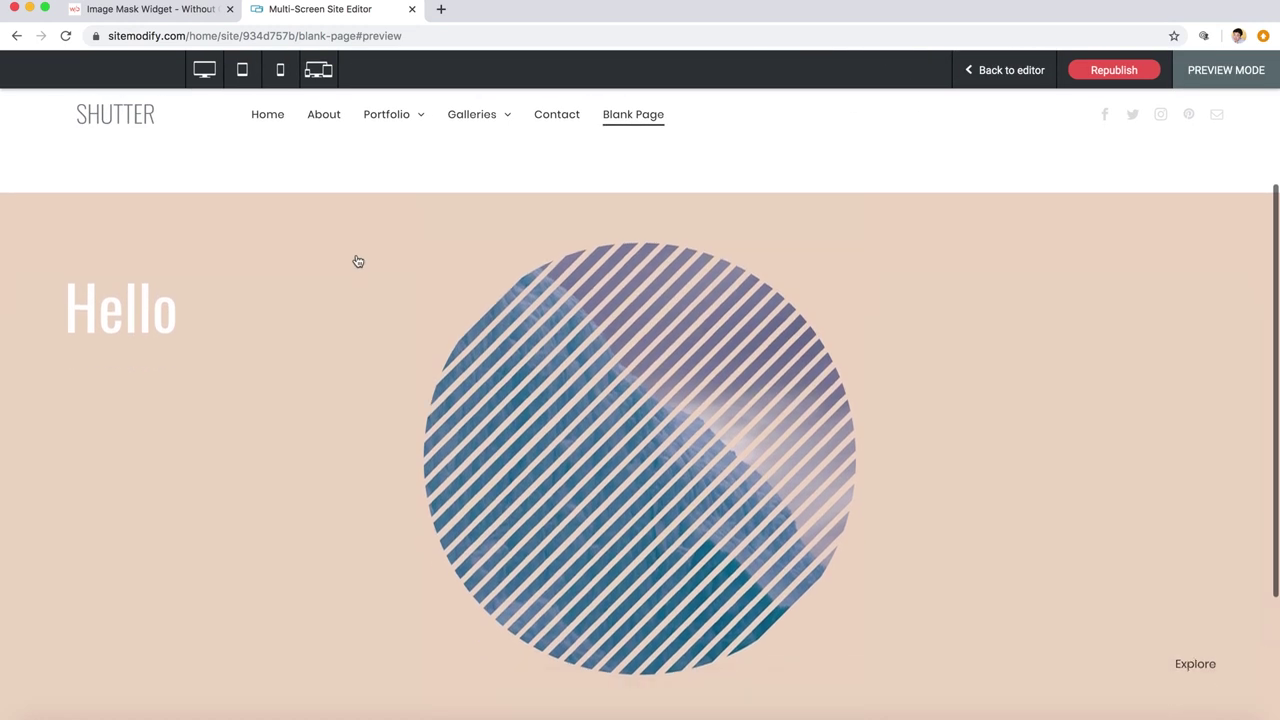
scroll(357, 261, "down", 1)
scroll(634, 362, "down", 2)
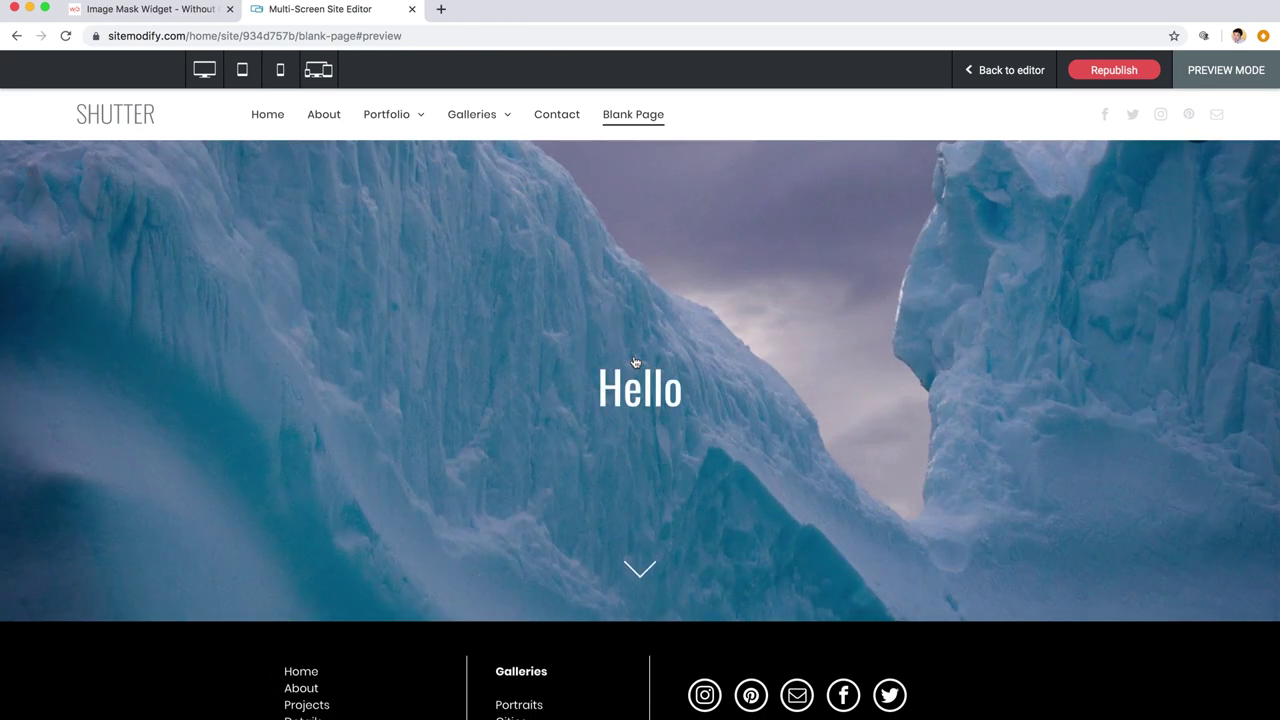
scroll(634, 362, "up", 2)
scroll(634, 362, "down", 1)
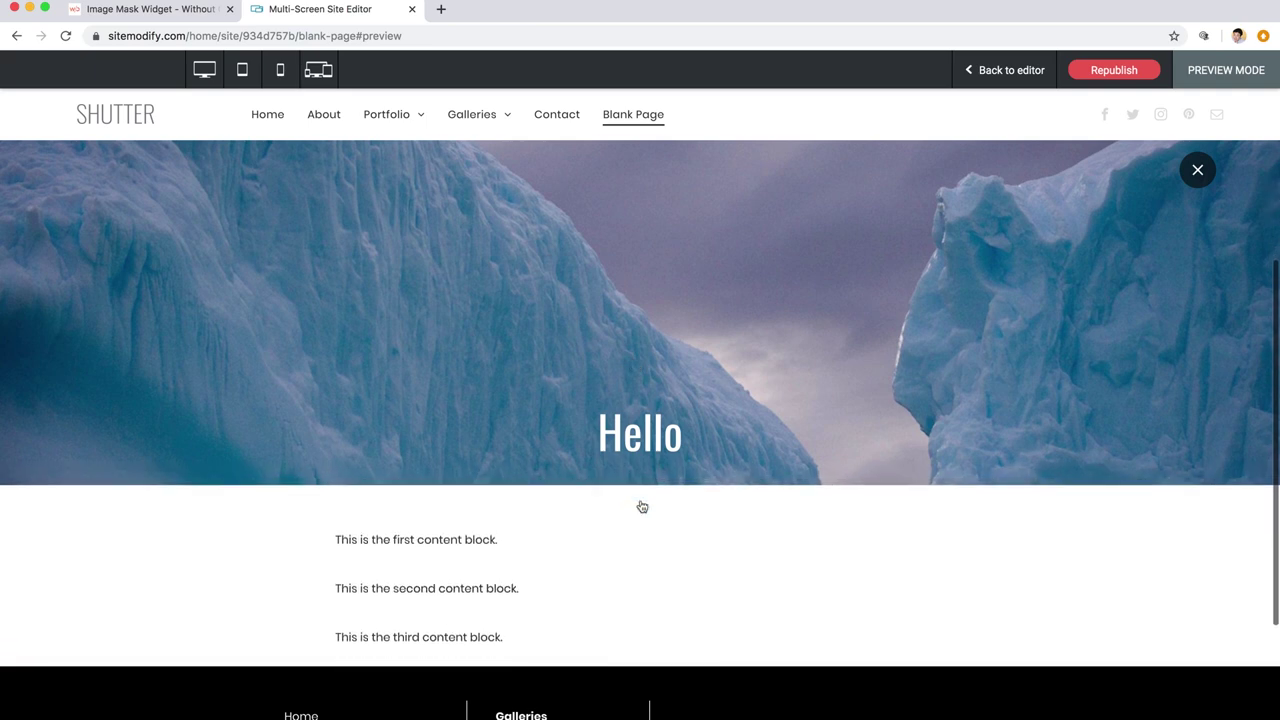
scroll(642, 507, "up", 1)
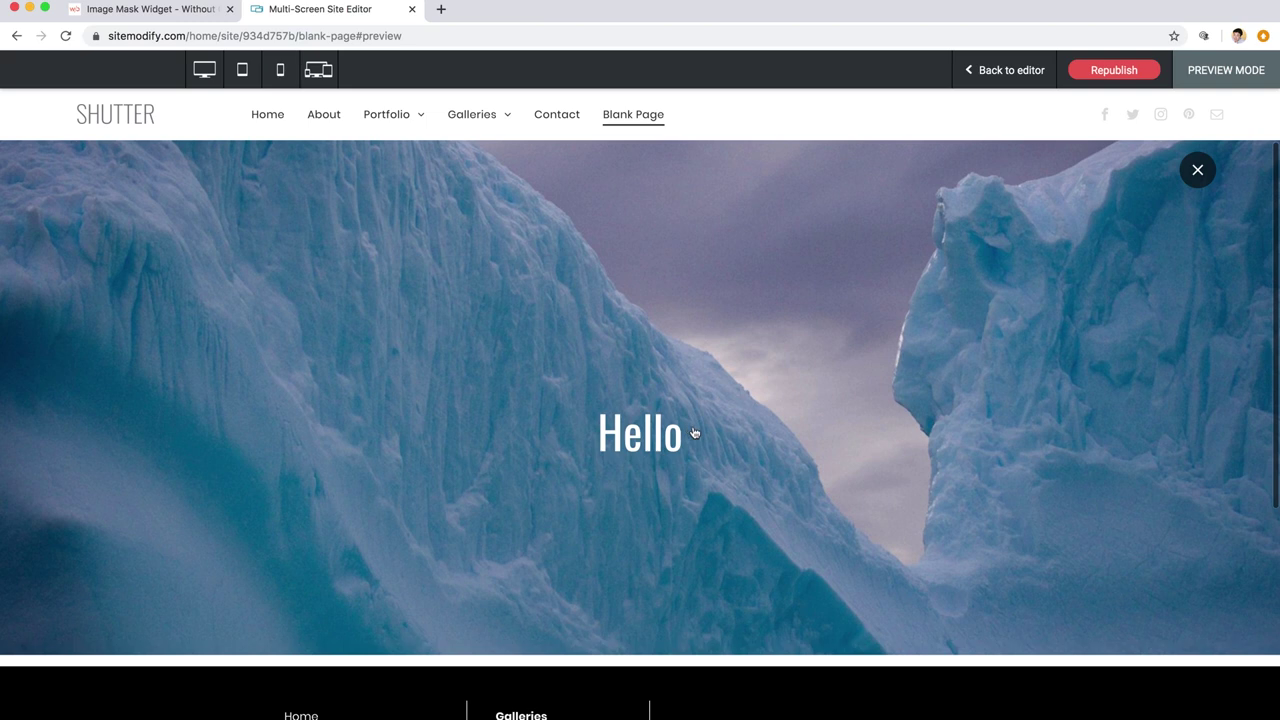
scroll(695, 432, "down", 1)
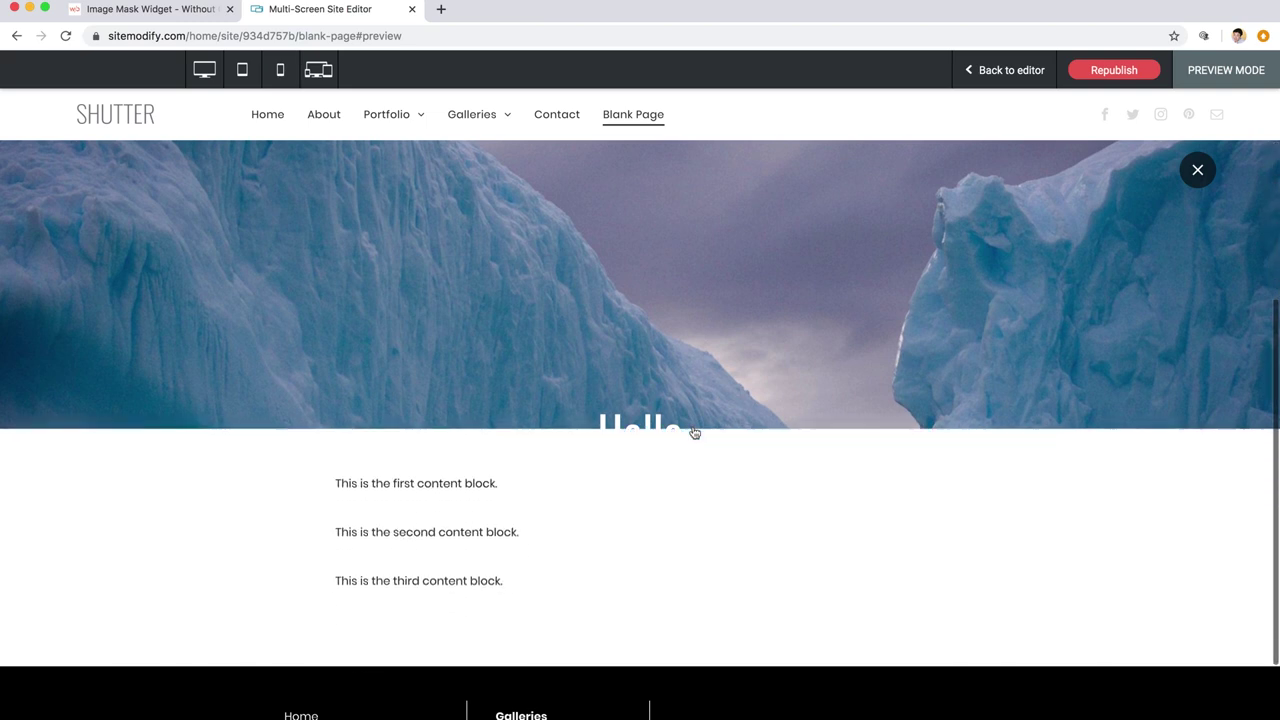
scroll(695, 432, "up", 1)
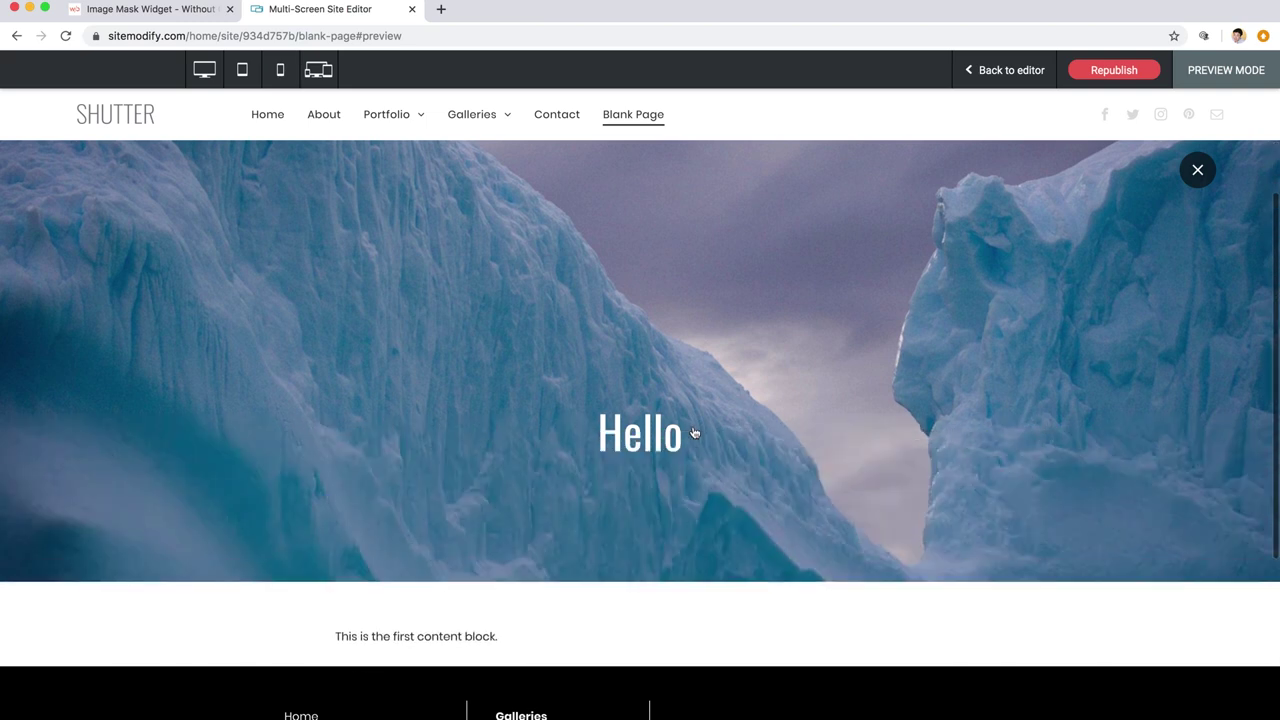
left_click(1195, 172)
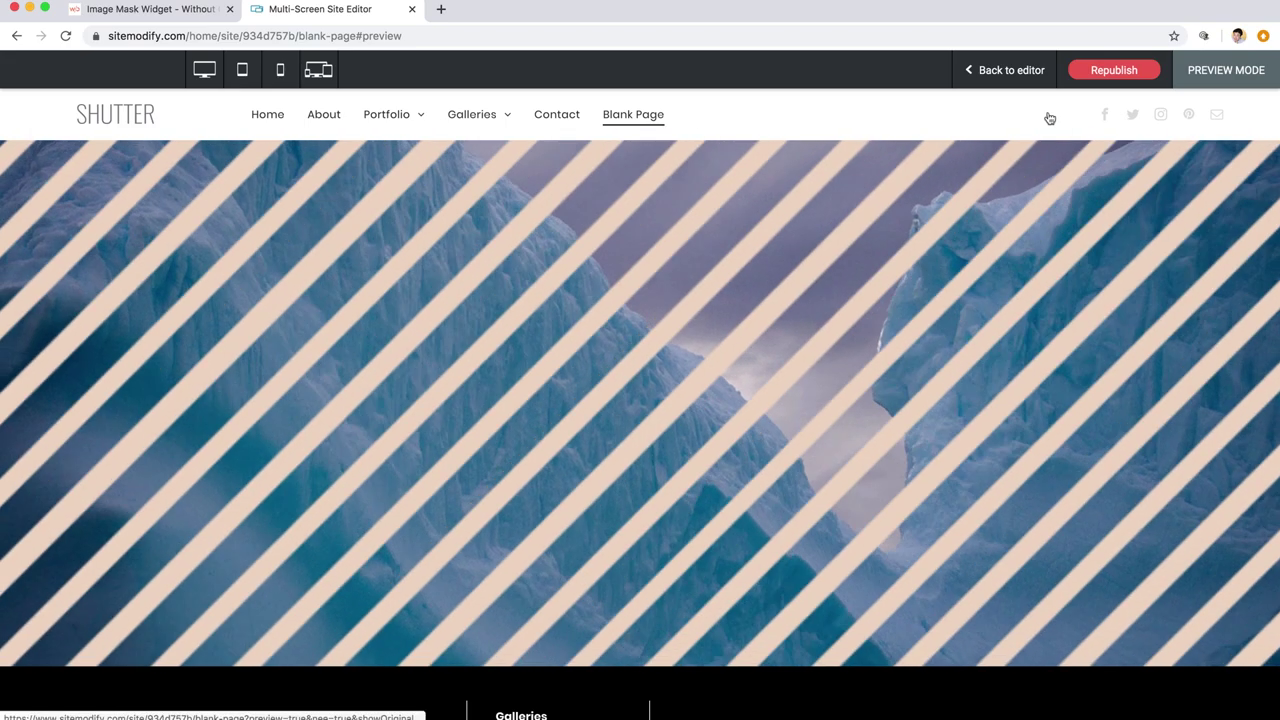
Leave preview and open the Image Mask settings showing title 'Hello' and button text 'Explore'
left_click(997, 71)
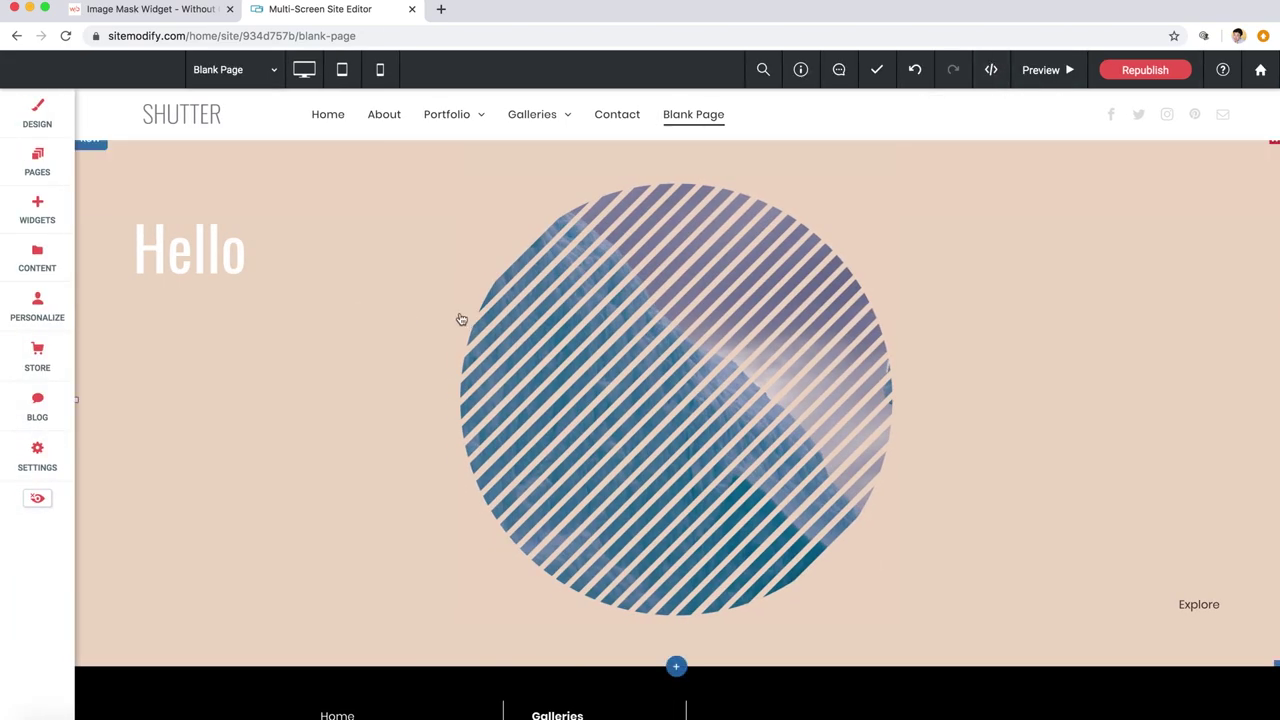
left_click(425, 322)
left_click_drag(227, 200, 396, 170)
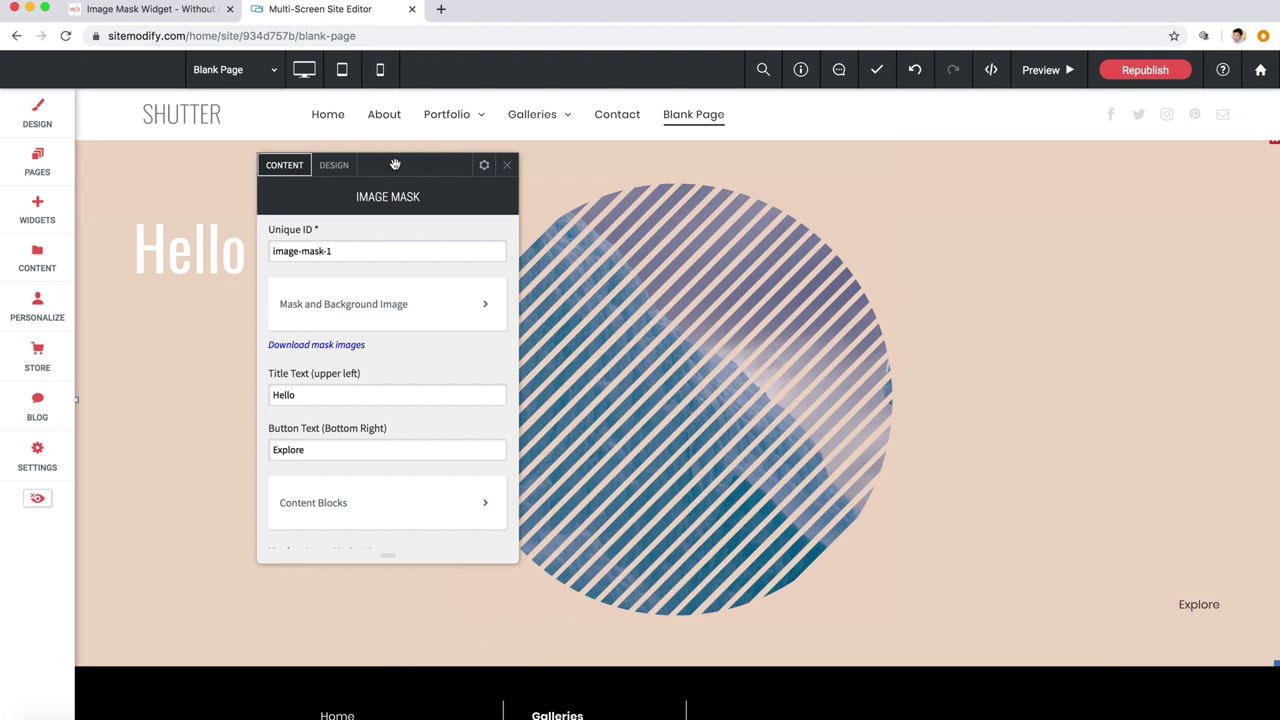
scroll(403, 413, "down", 1)
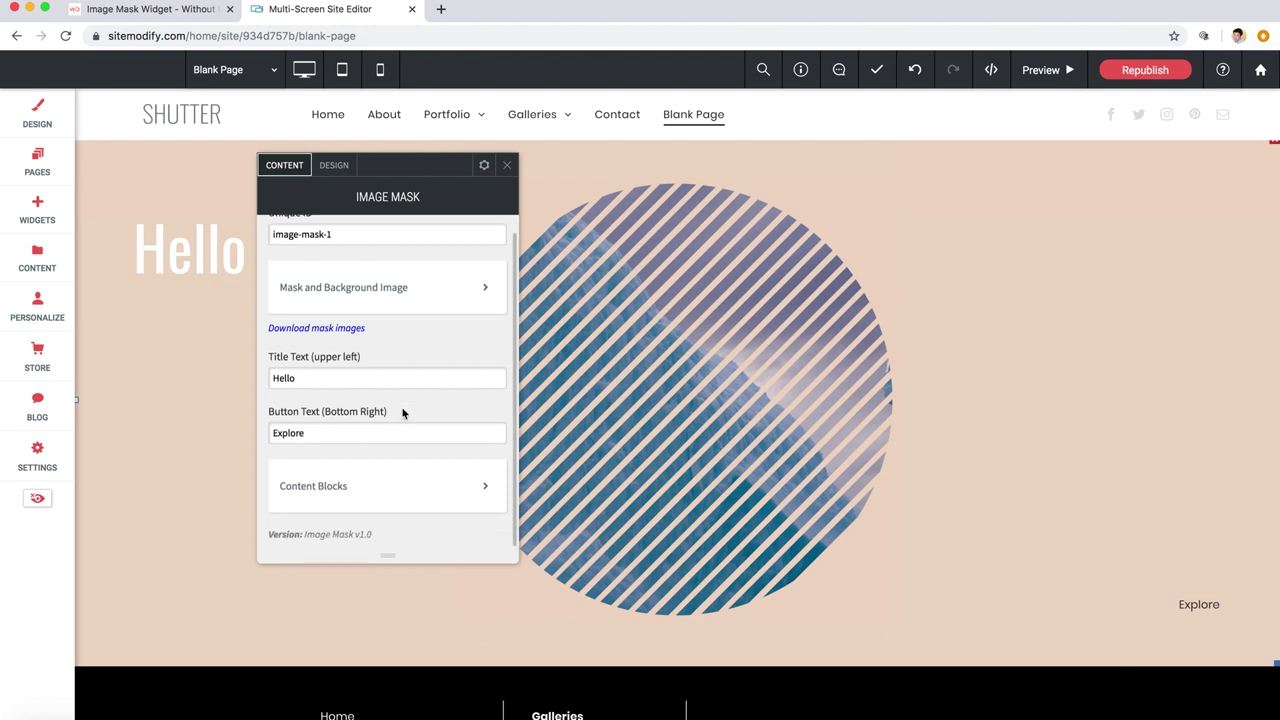
double_click(289, 435)
Review the three content block texts, then move the settings panel toward the page centre
left_click(351, 491)
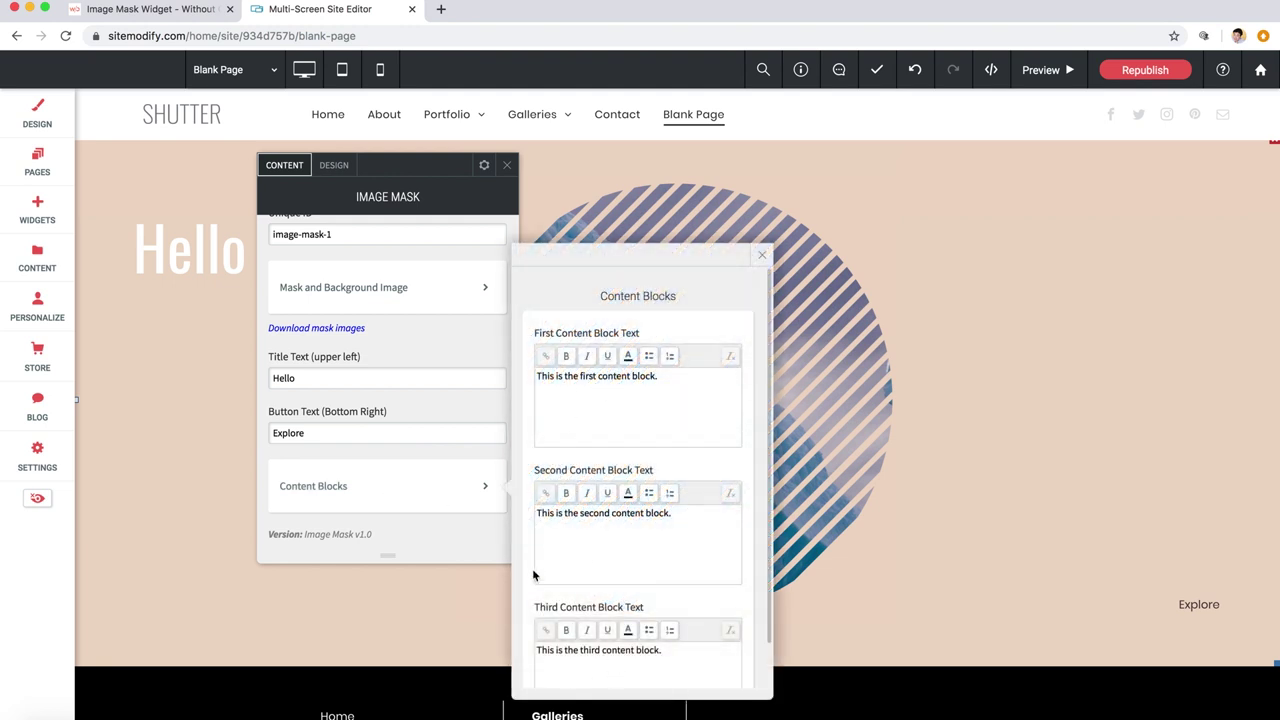
left_click(763, 259)
left_click_drag(424, 163, 585, 163)
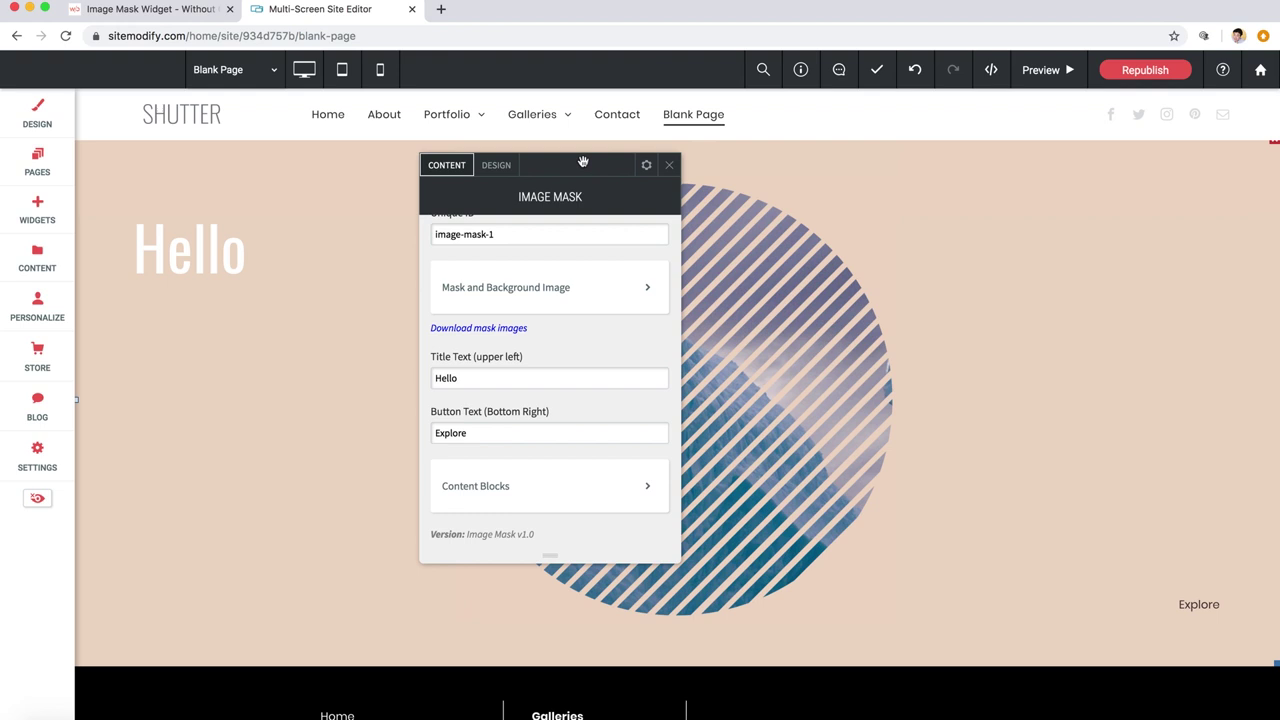
Show the Image Mask design settings, with mask width and height both 600 px
left_click(497, 166)
scroll(516, 390, "down", 2)
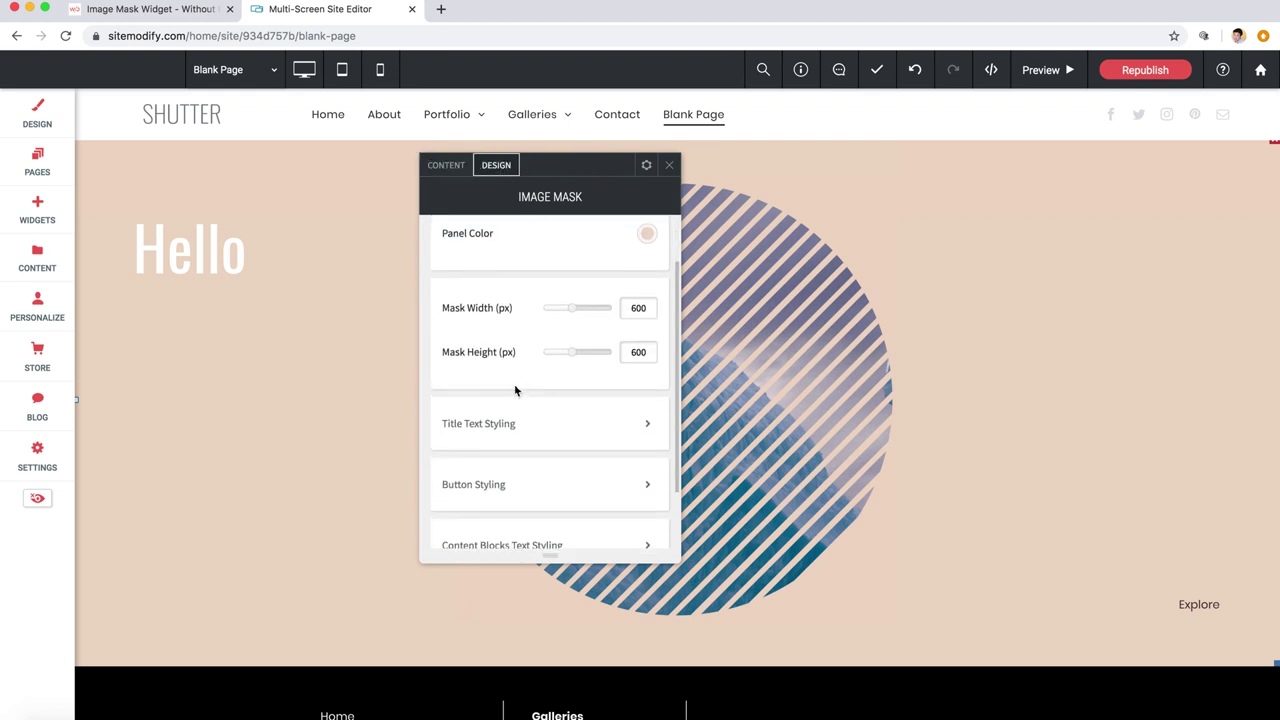
scroll(516, 390, "up", 1)
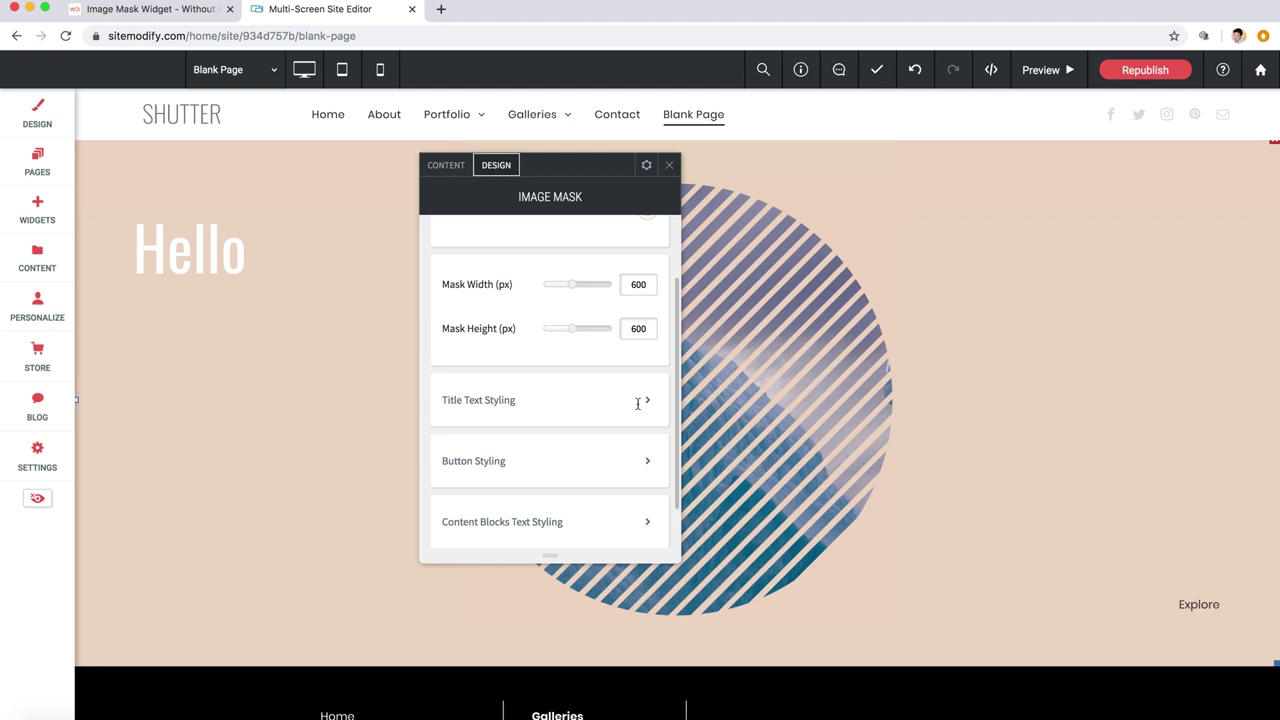
scroll(637, 405, "down", 2)
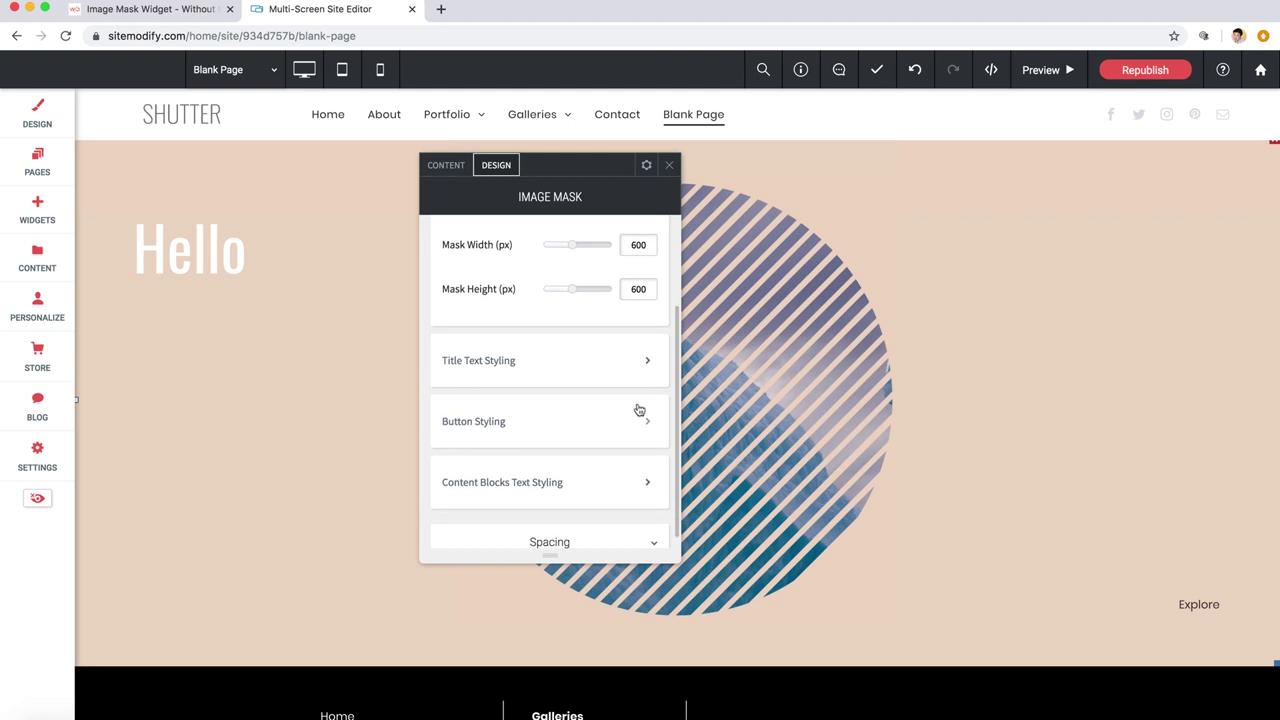
Review title and button styling, then Content Blocks Text Styling set to Poppins size 15
left_click(492, 361)
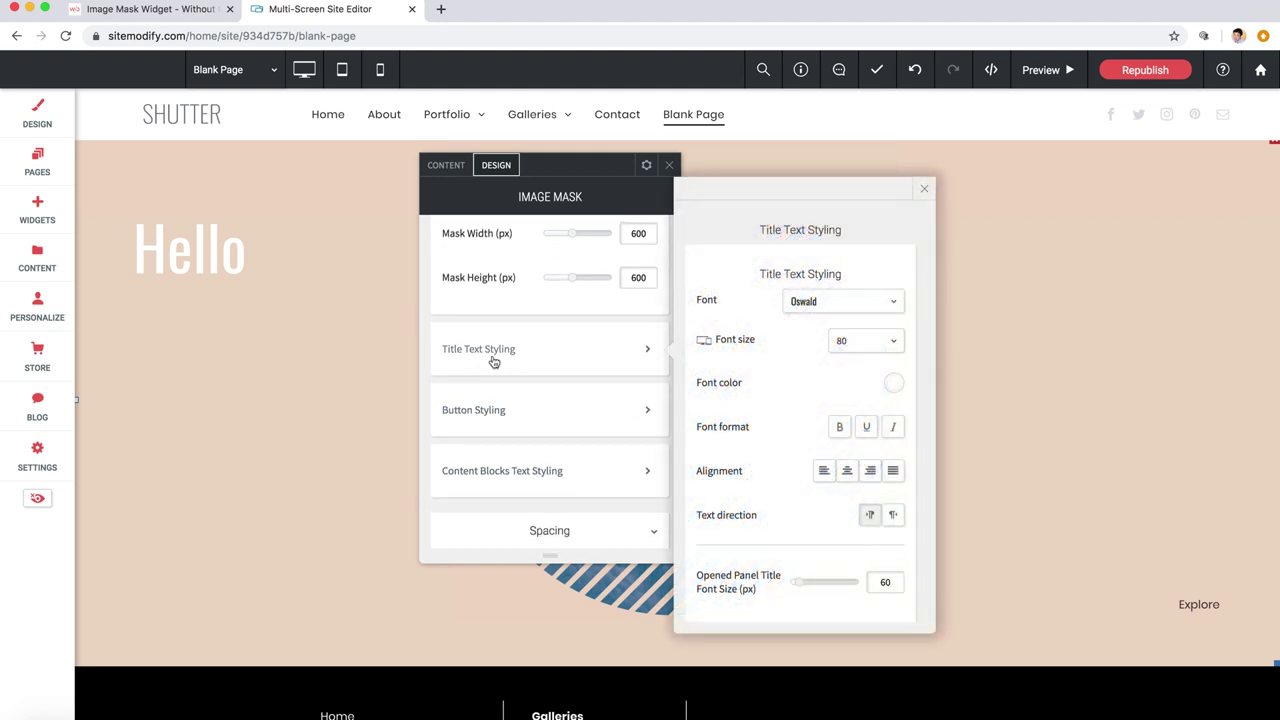
scroll(791, 525, "down", 1)
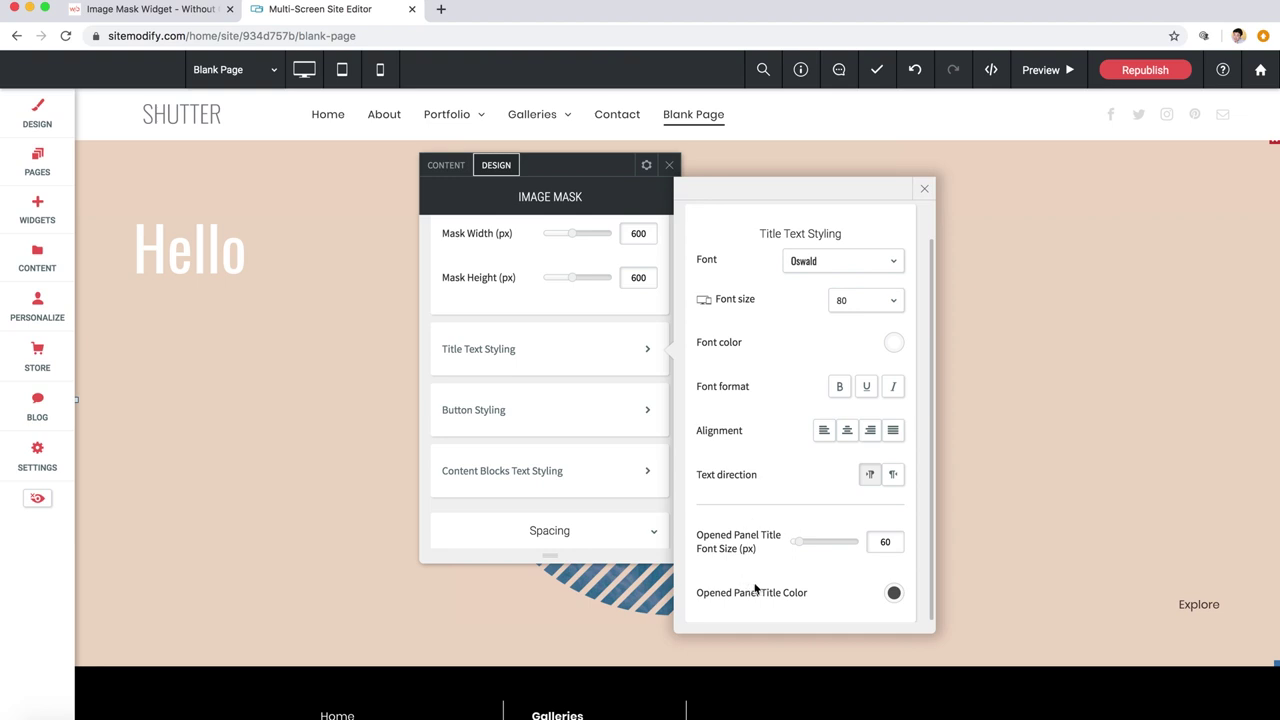
left_click(480, 409)
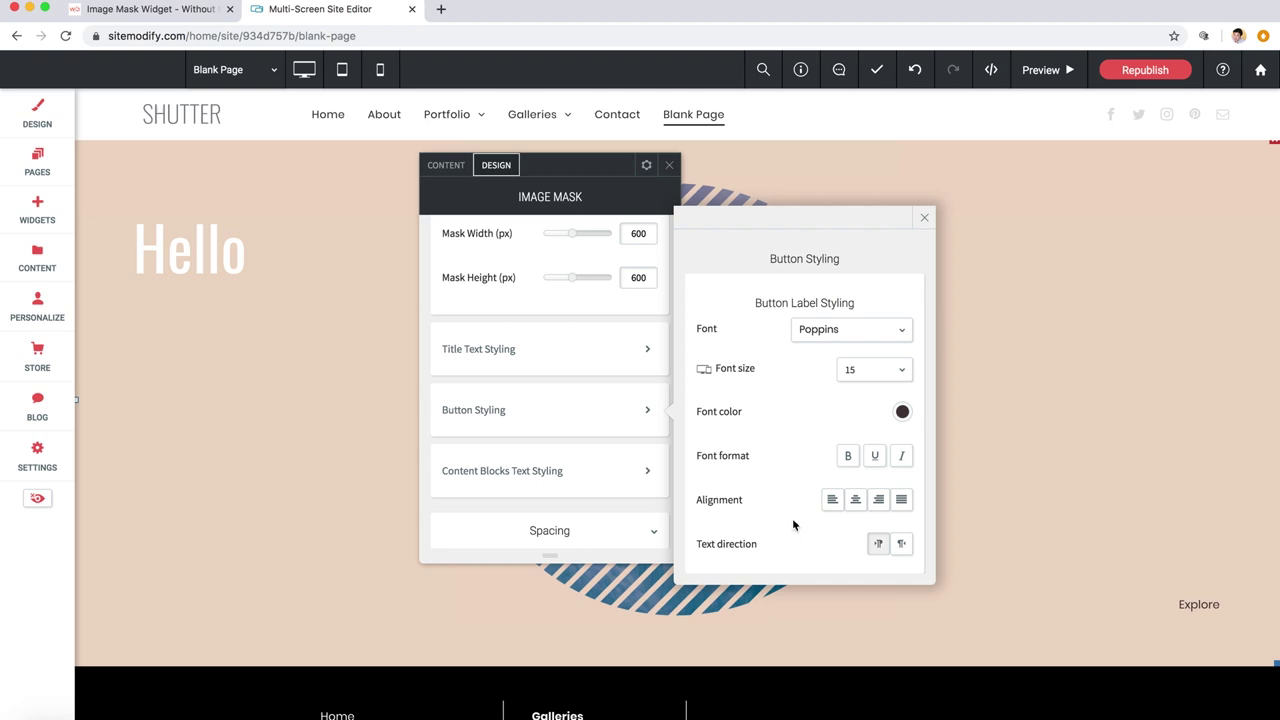
left_click(533, 477)
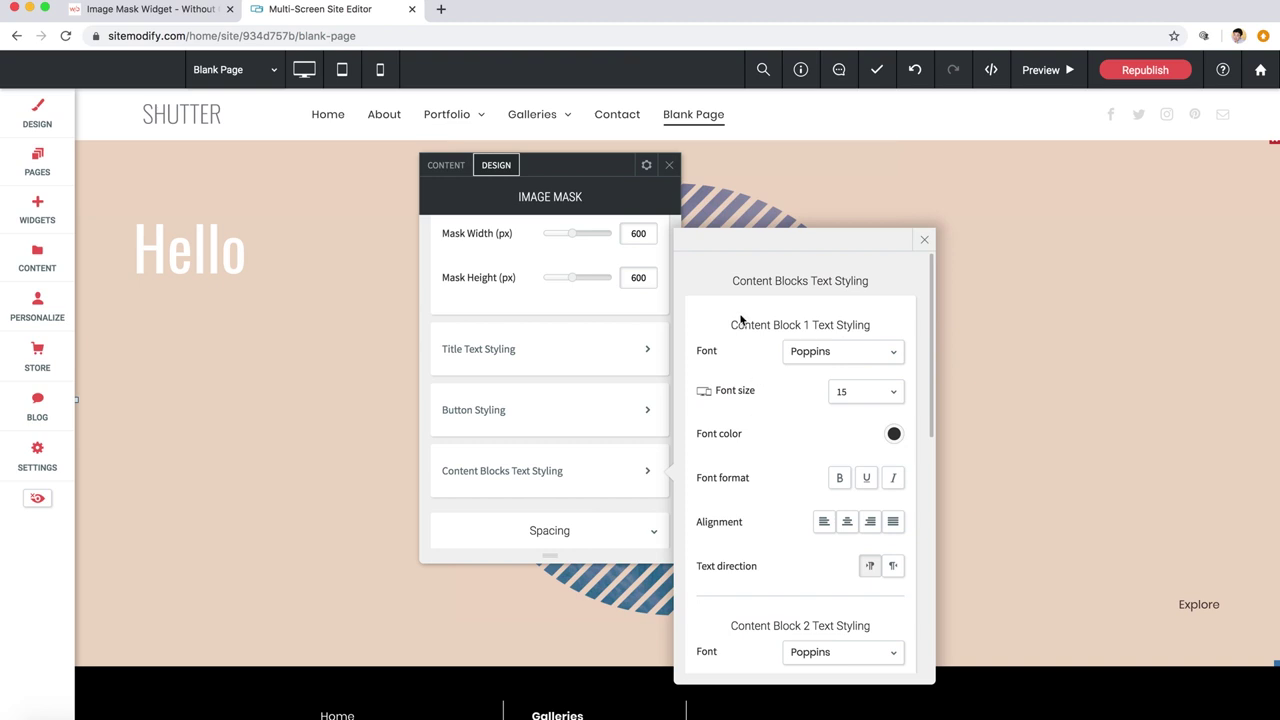
scroll(806, 410, "down", 5)
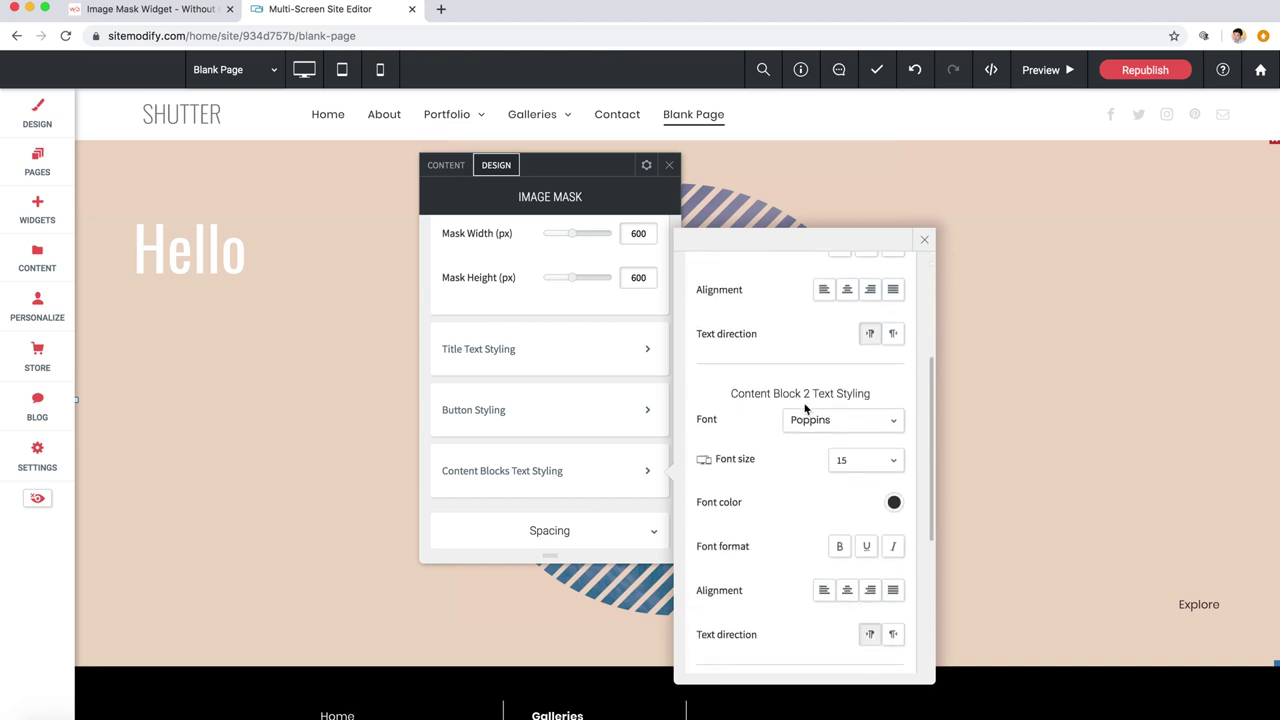